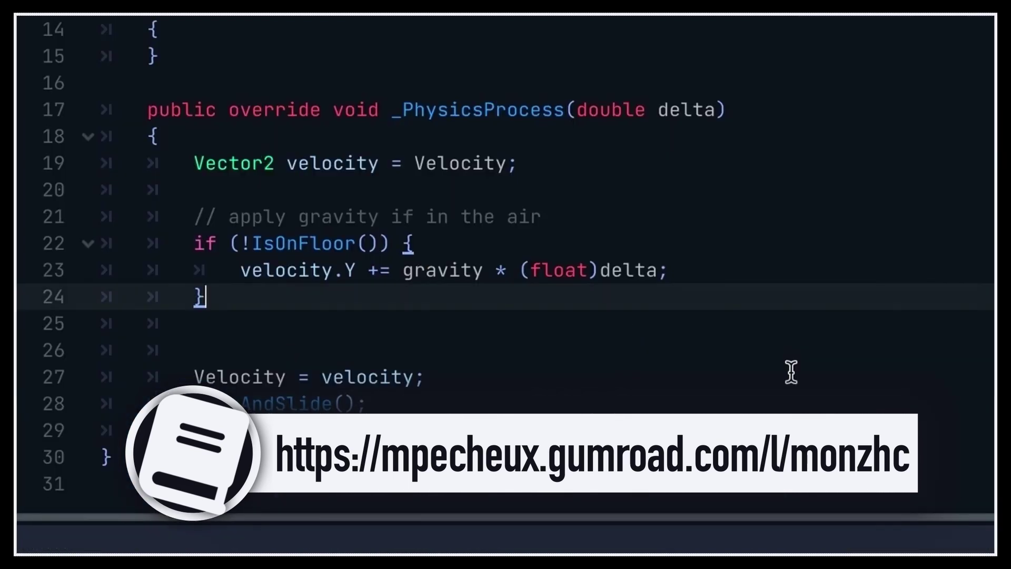
- Write a comment on arrow-key horizontal movement, reset velocity.X to 0, and start an if check for Input.IsKeyPressed(Key.Left)
{"action": "type", "text": "// handle horizontal movement (keyboard arrow keys)"}
{"action": "key", "text": "Return"}
{"action": "type", "text": "velocity.X = 0;"}
{"action": "key", "text": "Return"}
{"action": "type", "text": "if (Input.IsKeyPressed(Key.Left))"}
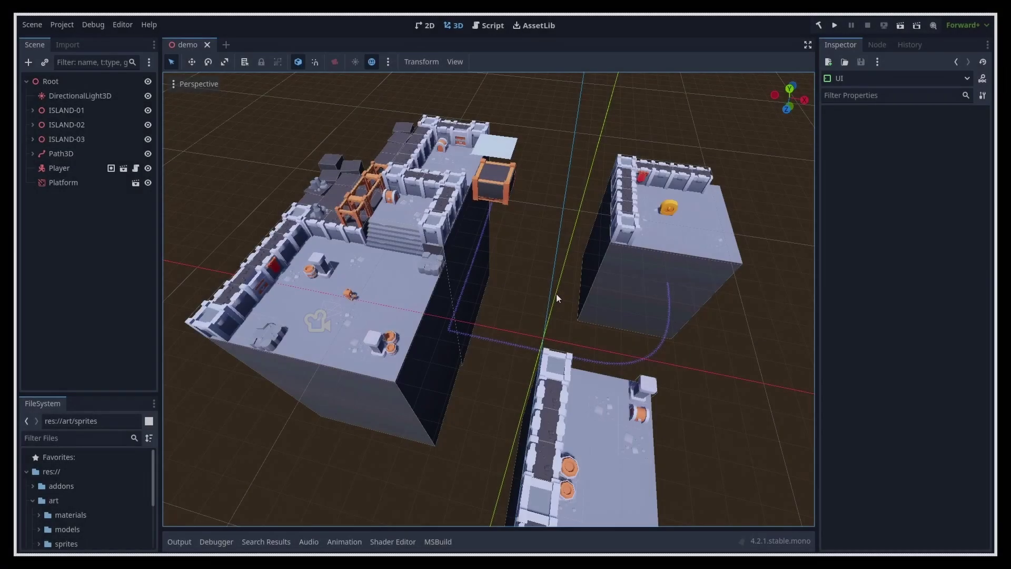
- Add a Camera3D node as a child of Root in the demo scene
{"action": "left_click", "coordinate": [89, 80]}
{"action": "key", "text": "ctrl+a"}
{"action": "type", "text": "camera"}
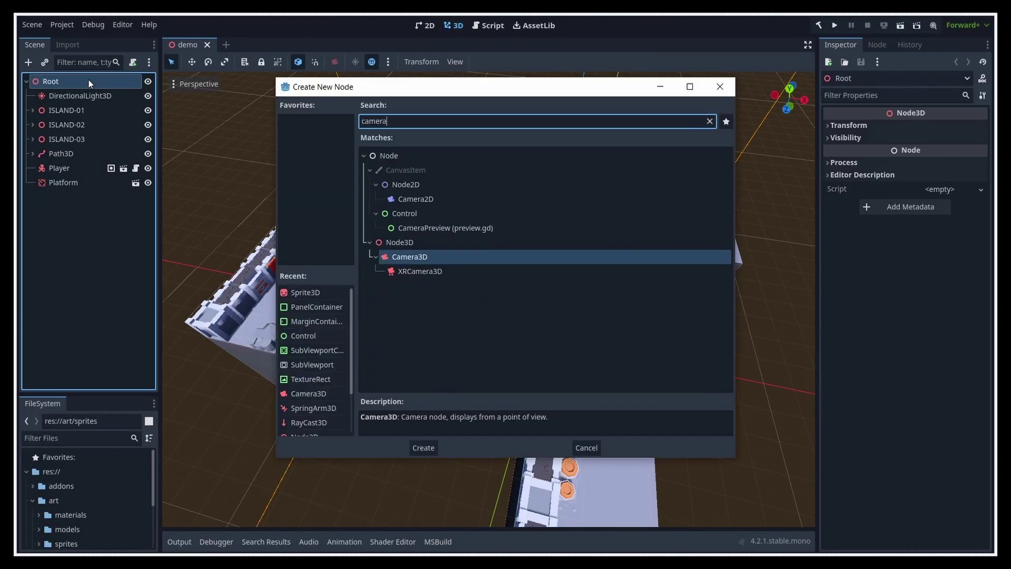
{"action": "key", "text": "Return"}
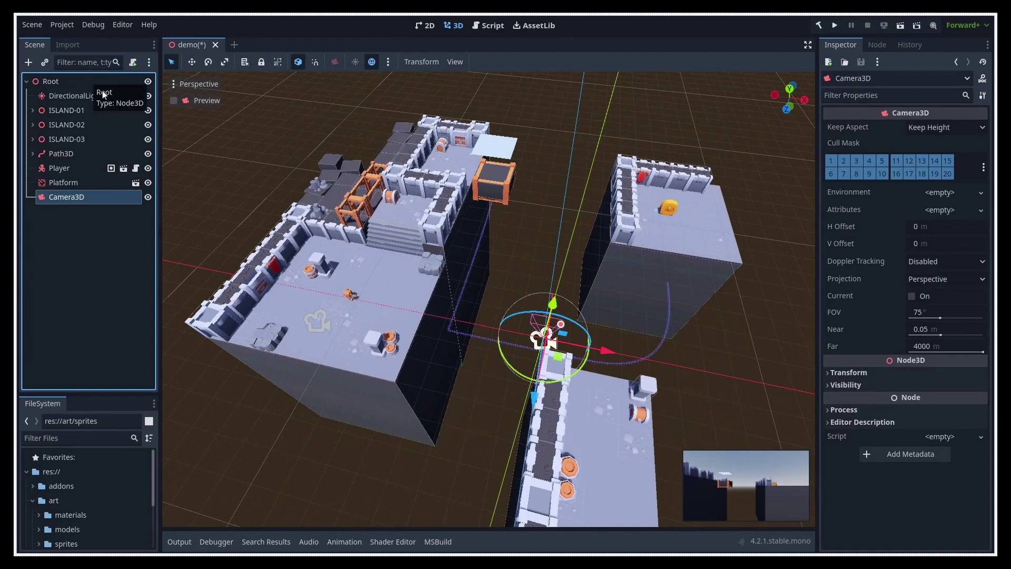
- Reposition the new Camera3D above the islands and set its projection to Orthogonal
{"action": "middle_click_drag", "start_coordinate": [669, 332], "coordinate": [593, 277]}
{"action": "left_click_drag", "start_coordinate": [483, 234], "coordinate": [506, 141]}
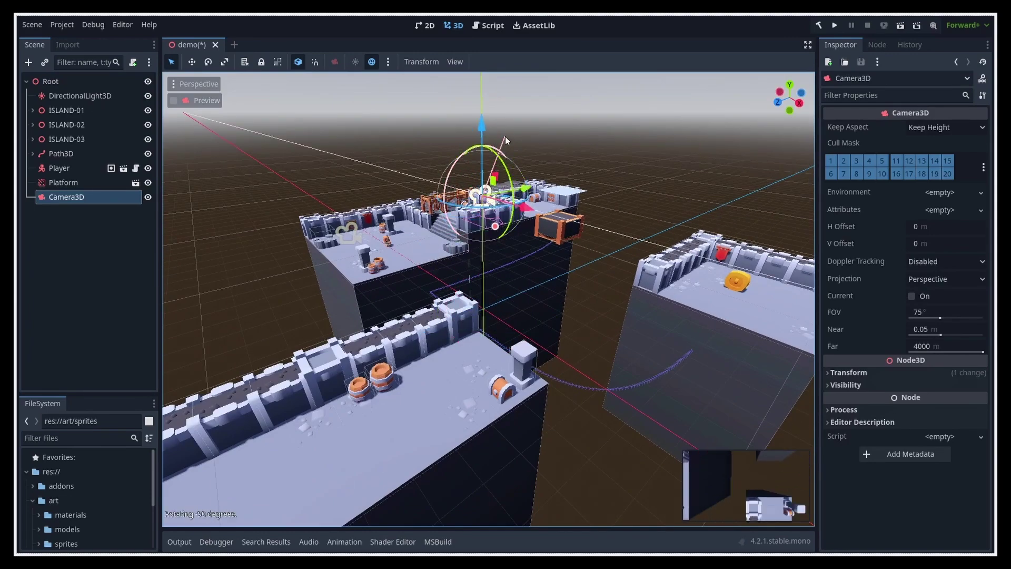
{"action": "left_click", "coordinate": [940, 285]}
{"action": "left_click", "coordinate": [935, 308]}
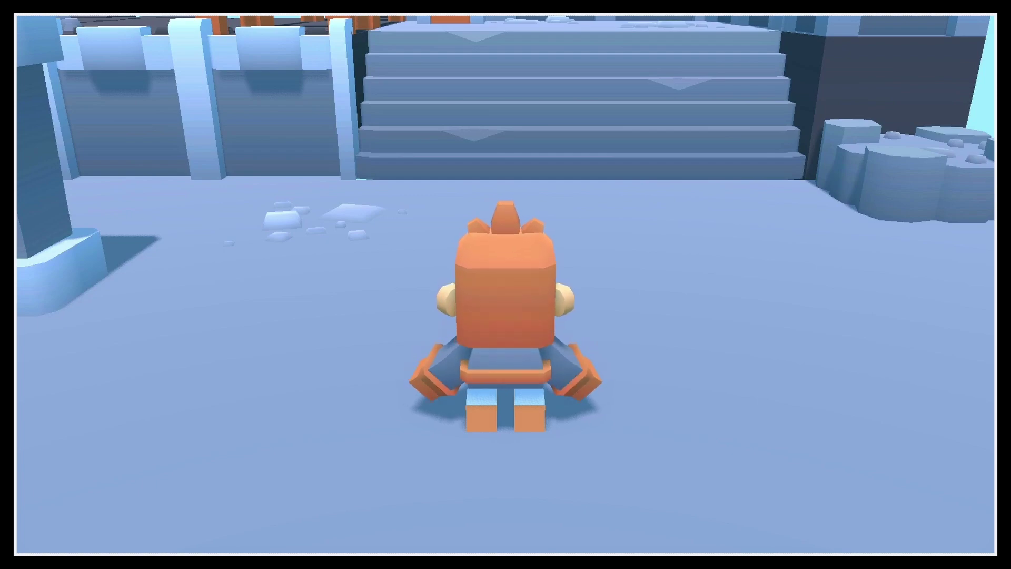
- Move and turn the character in the running game to check the third-person view
{"action": "key", "text": "Right"}
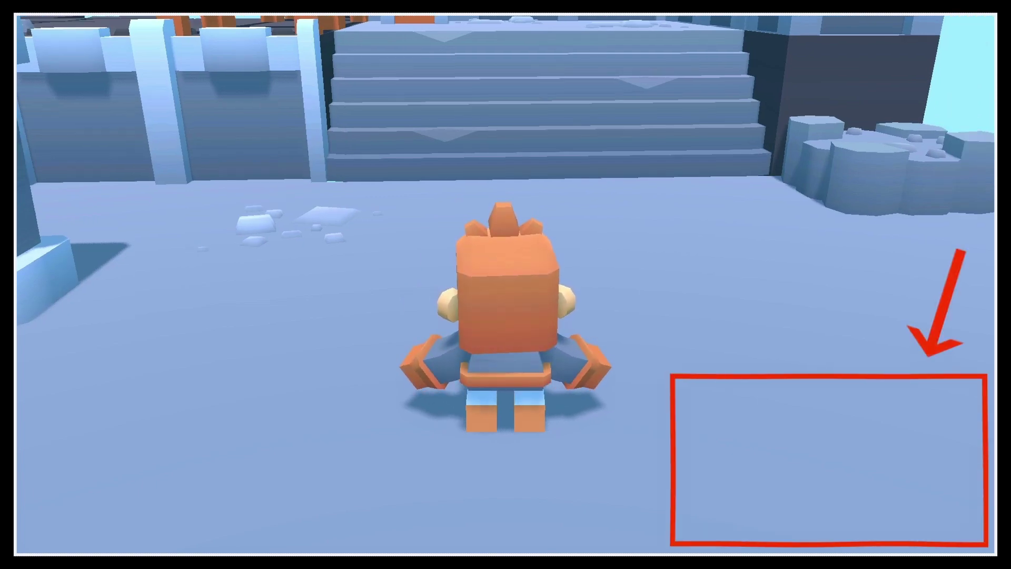
{"action": "key", "text": "Left"}
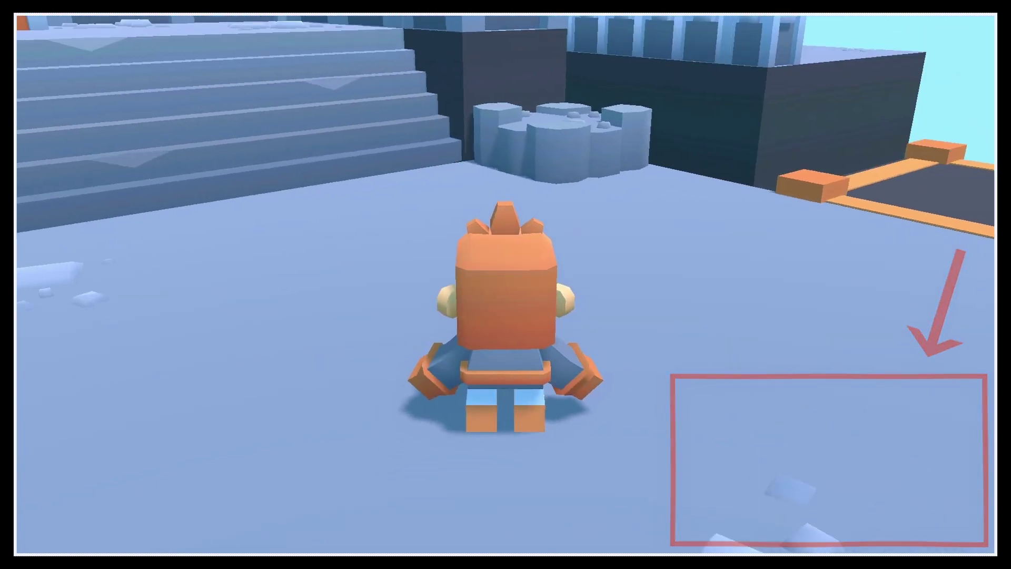
{"action": "key", "text": "Right"}
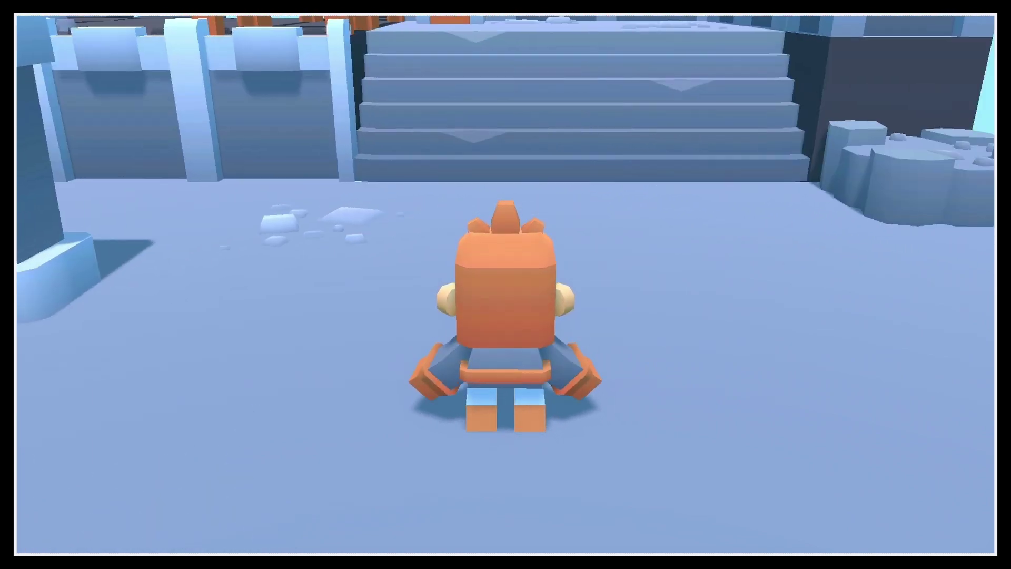
{"action": "key", "text": "Up"}
{"action": "key", "text": "Right"}
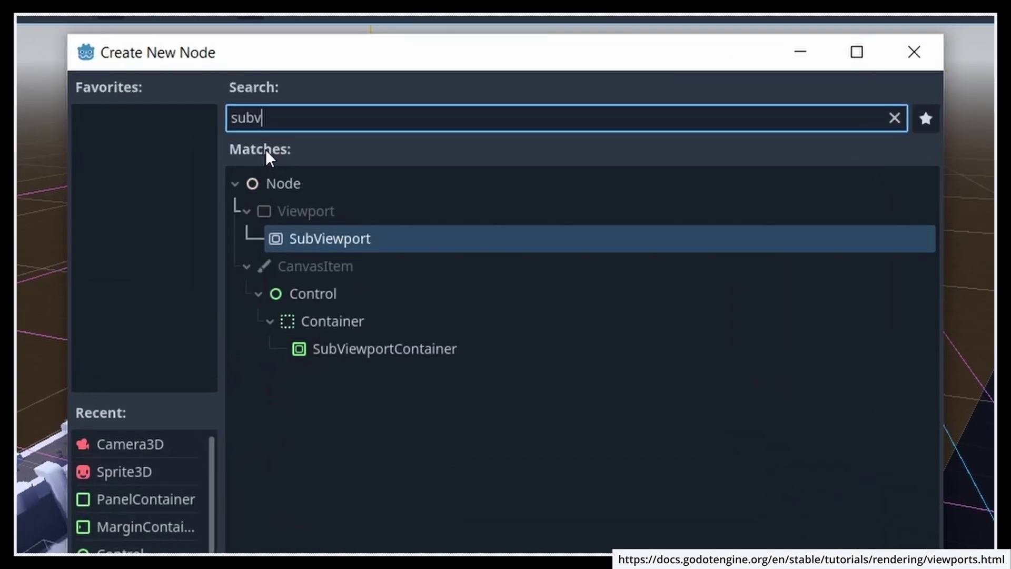
- Add a SubViewport node to the scene and make Camera3D its child
{"action": "type", "text": "iew"}
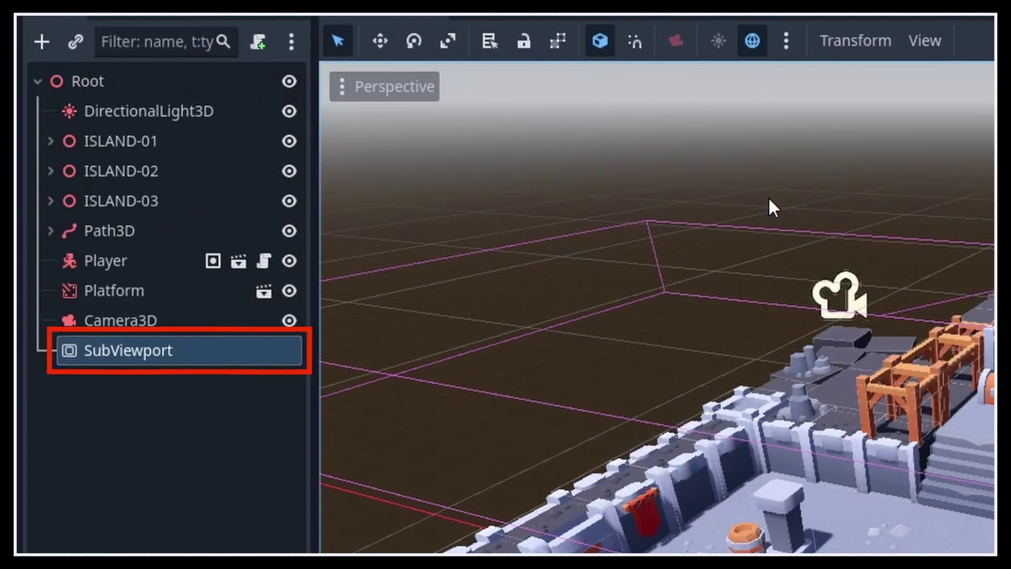
{"action": "left_click_drag", "start_coordinate": [124, 321], "coordinate": [168, 350]}
- Rename the Camera3D inside the SubViewport to MinimapCamera
{"action": "key", "text": "F2"}
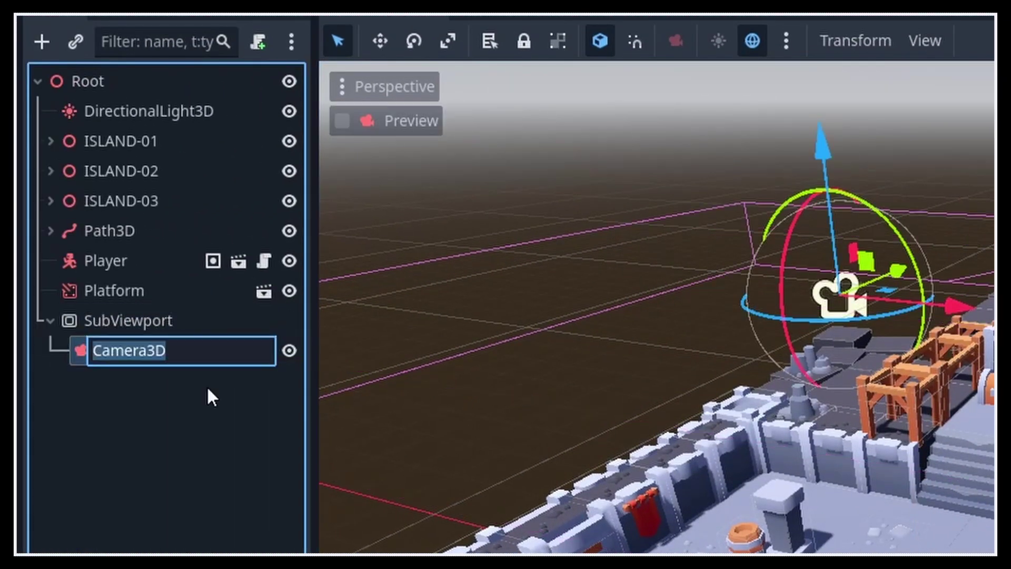
{"action": "type", "text": "MinimapCamera"}
{"action": "key", "text": "Return"}
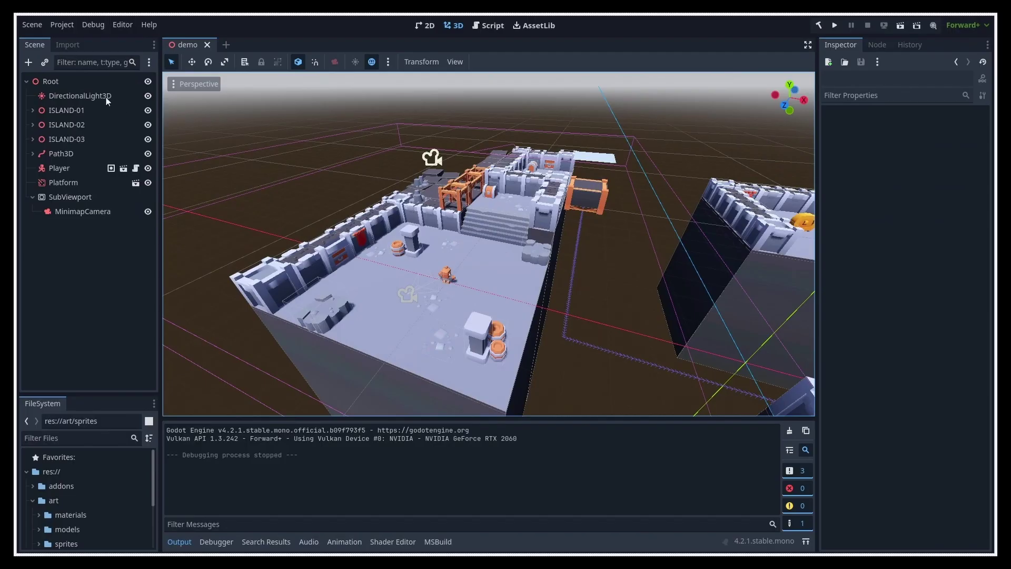
- Add a SubViewportContainer node under Root and make the SubViewport its child
{"action": "left_click", "coordinate": [83, 79]}
{"action": "key", "text": "ctrl+a"}
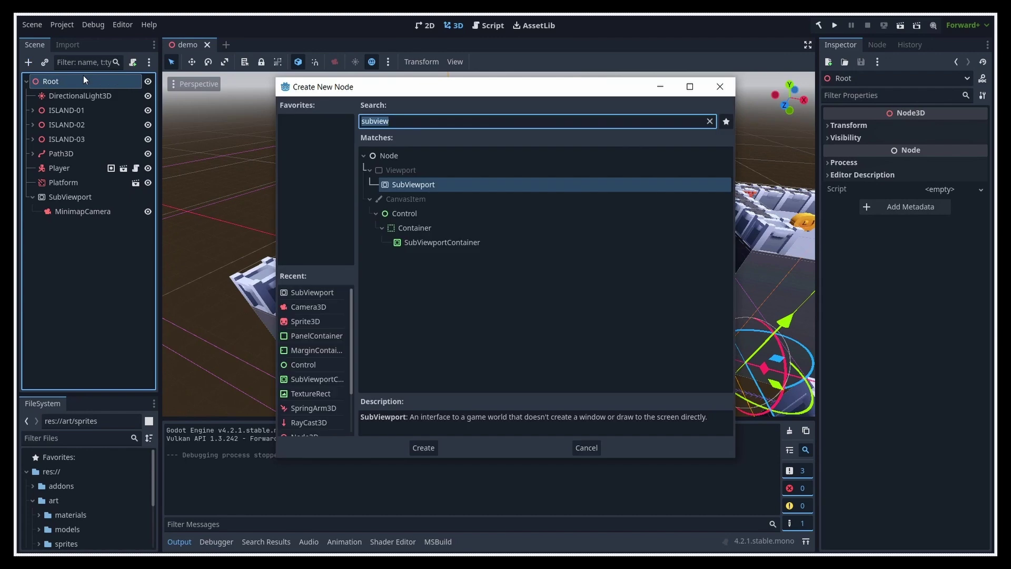
{"action": "left_click", "coordinate": [442, 242]}
{"action": "double_click", "coordinate": [445, 242]}
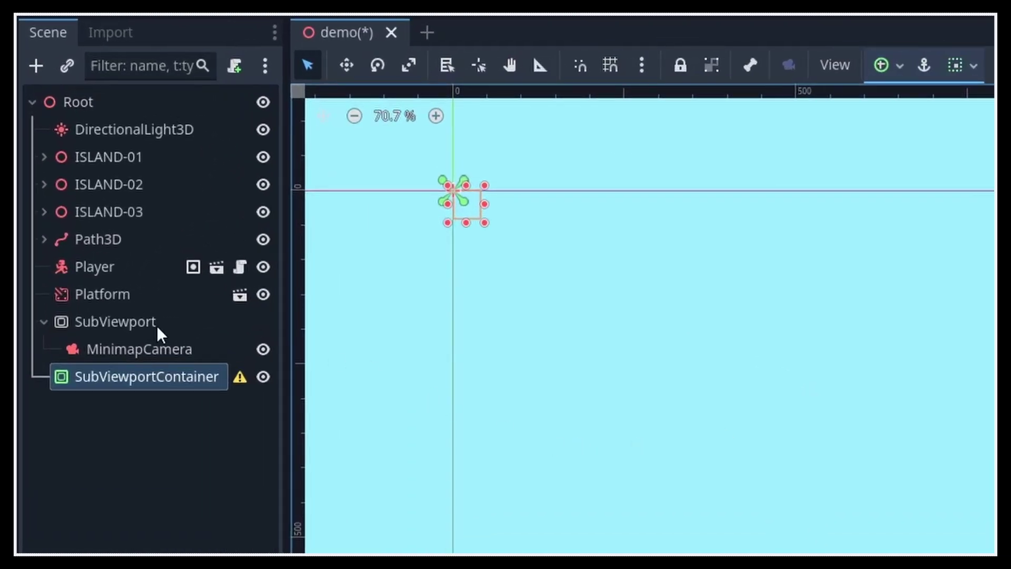
{"action": "left_click", "coordinate": [75, 198]}
{"action": "left_click_drag", "start_coordinate": [124, 327], "coordinate": [154, 375]}
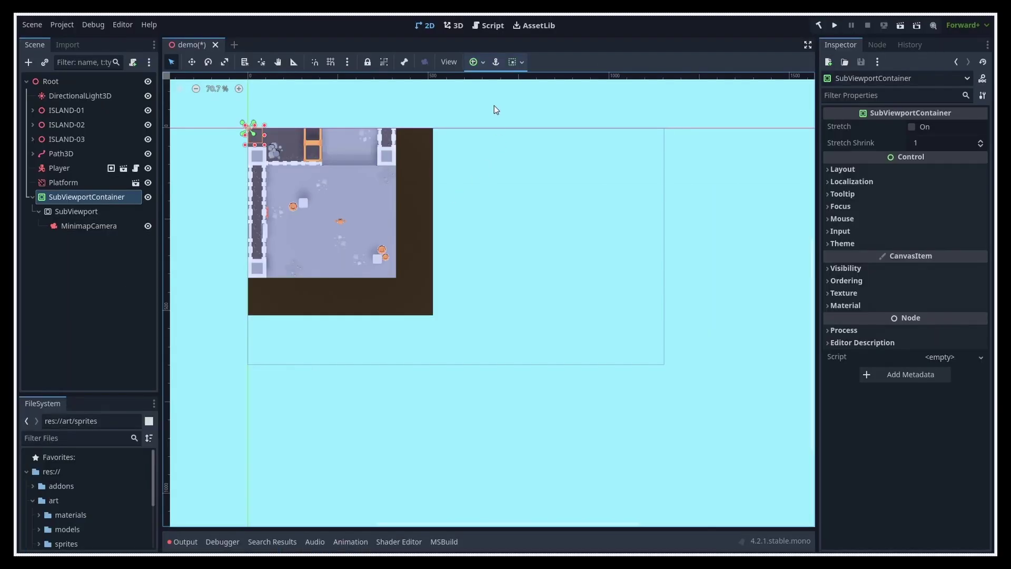
- Anchor the SubViewportContainer with the Bottom Right preset and enable its Stretch option
{"action": "left_click", "coordinate": [480, 62]}
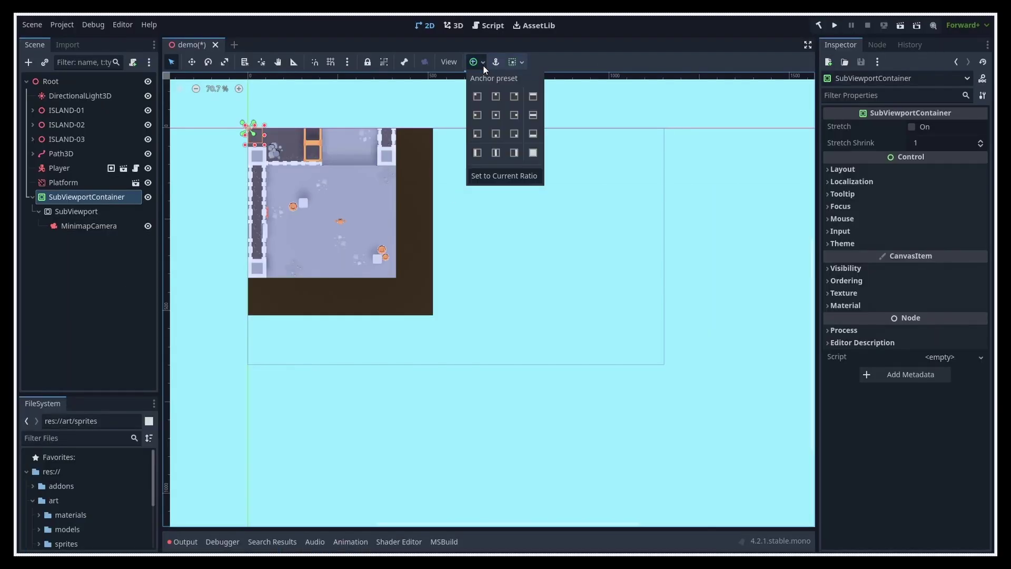
{"action": "left_click", "coordinate": [513, 134]}
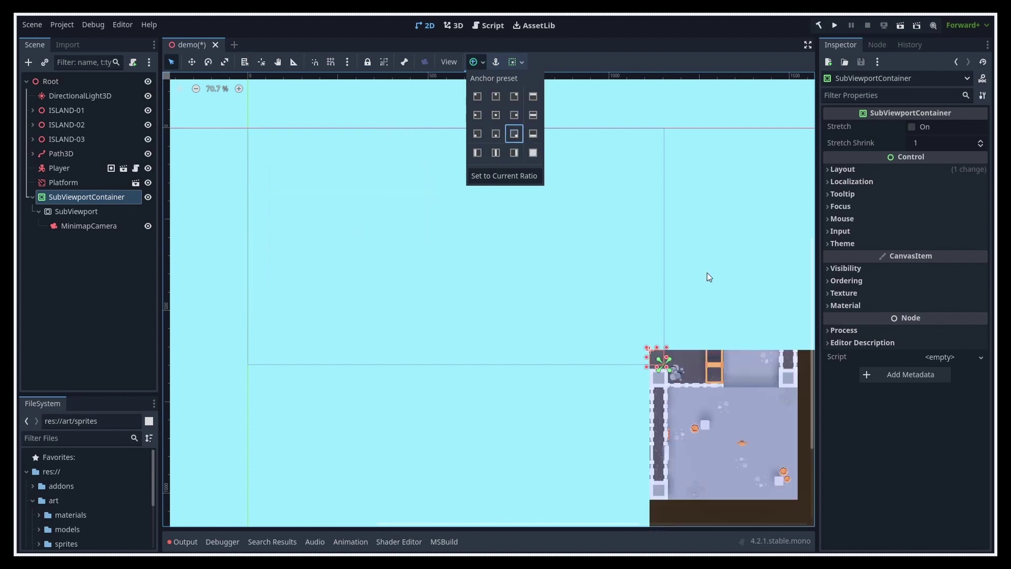
{"action": "left_click", "coordinate": [911, 128]}
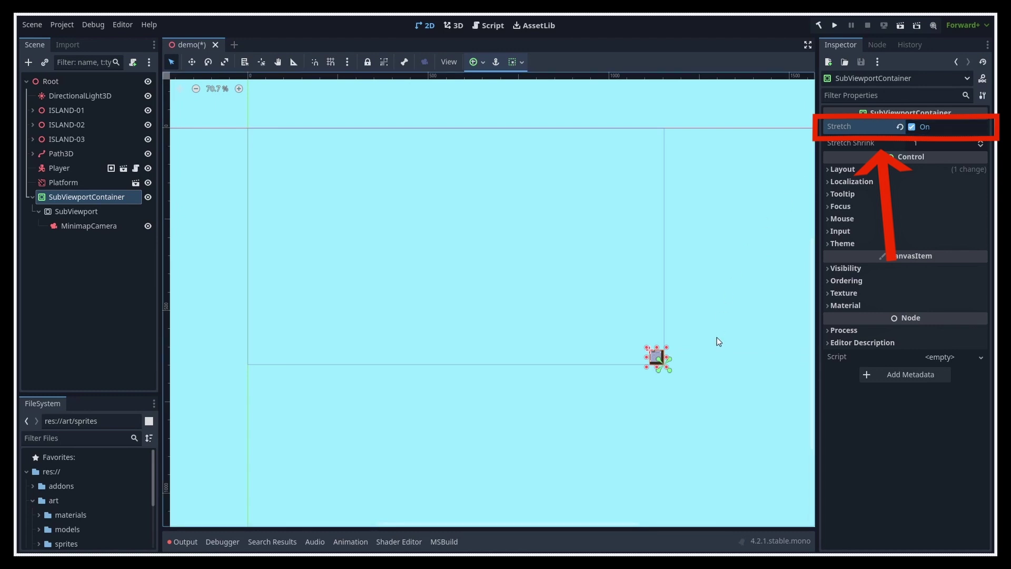
- Set the SubViewportContainer's custom minimum size to 1920/6 px in x and 1080/6 px in y
{"action": "left_click", "coordinate": [848, 169]}
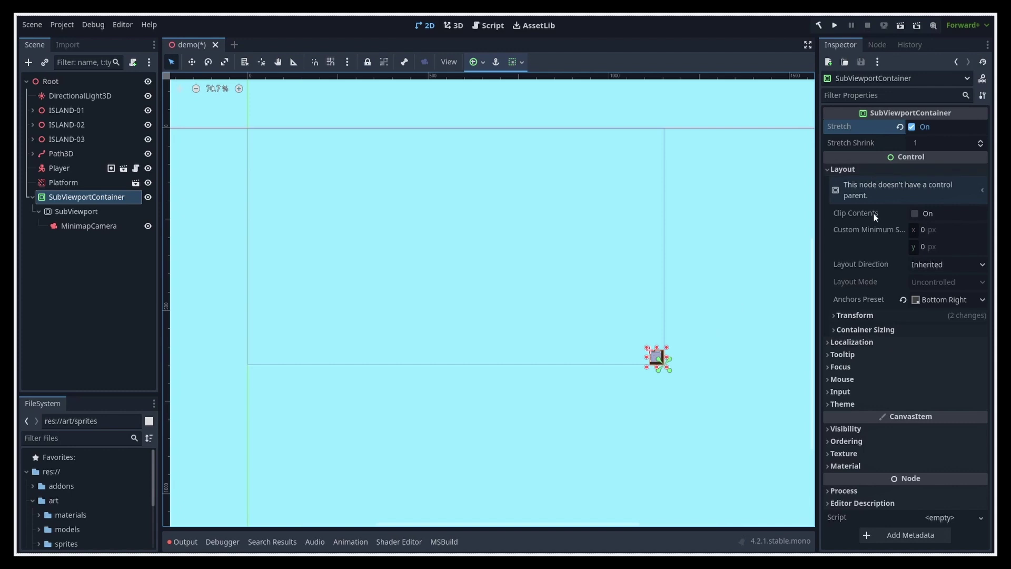
{"action": "left_click", "coordinate": [937, 229]}
{"action": "type", "text": "1920/6"}
{"action": "key", "text": "Tab"}
{"action": "type", "text": "1080/"}
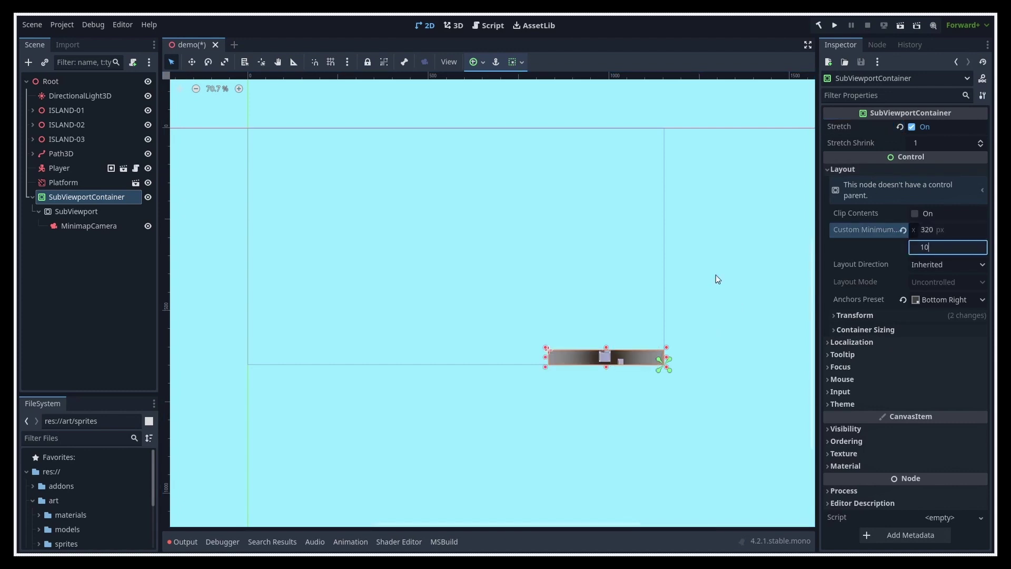
{"action": "type", "text": "6"}
{"action": "key", "text": "Return"}
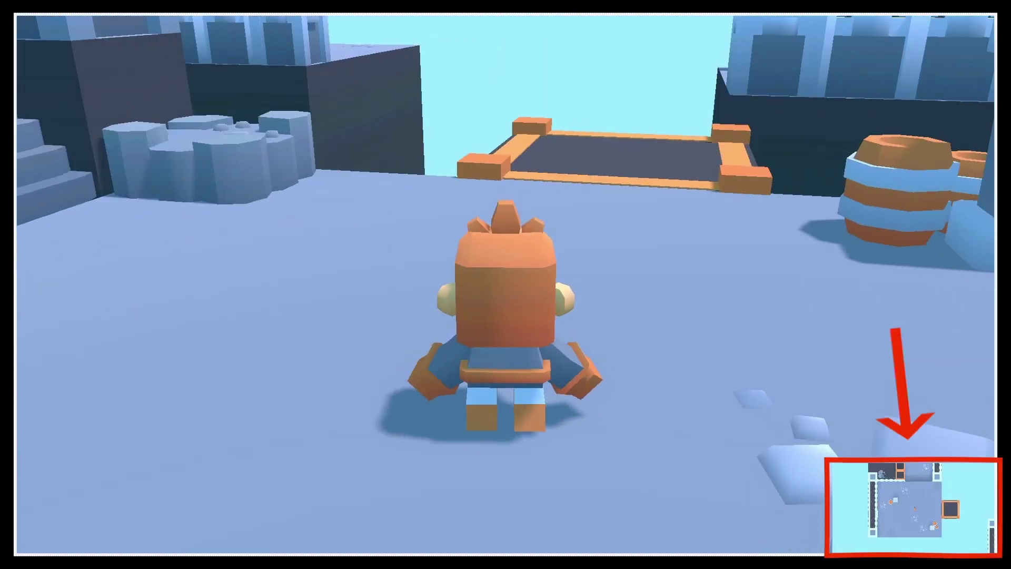
- Walk the character around the first island in the running game to check how the minimap displays the level
{"action": "key", "text": "w"}
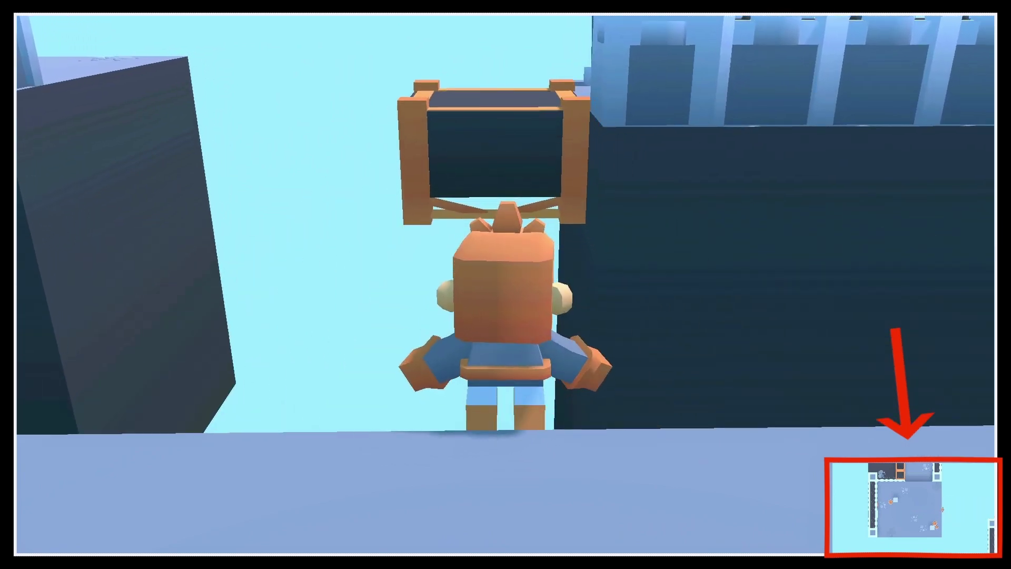
{"action": "key", "text": "s"}
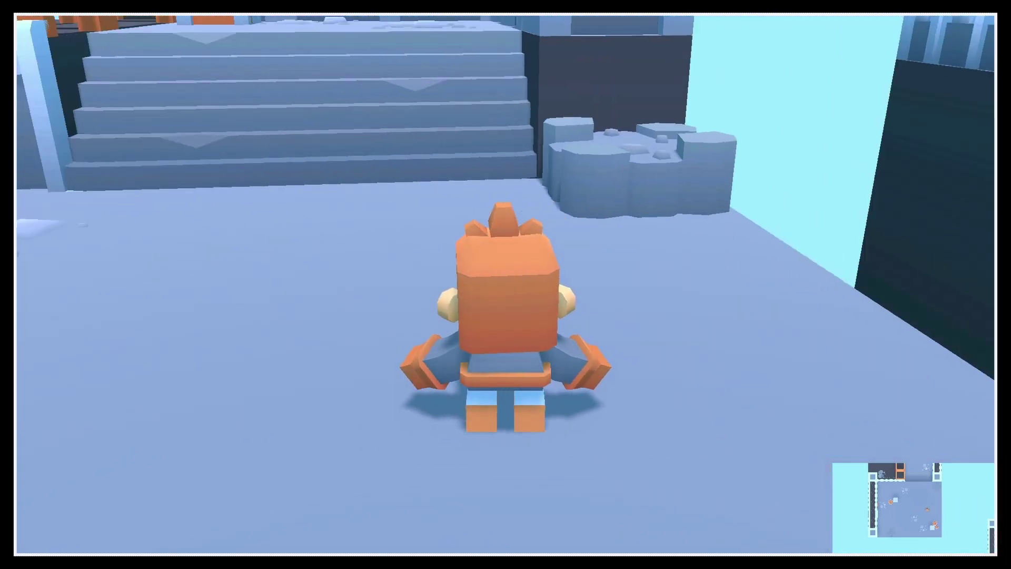
{"action": "key", "text": "w"}
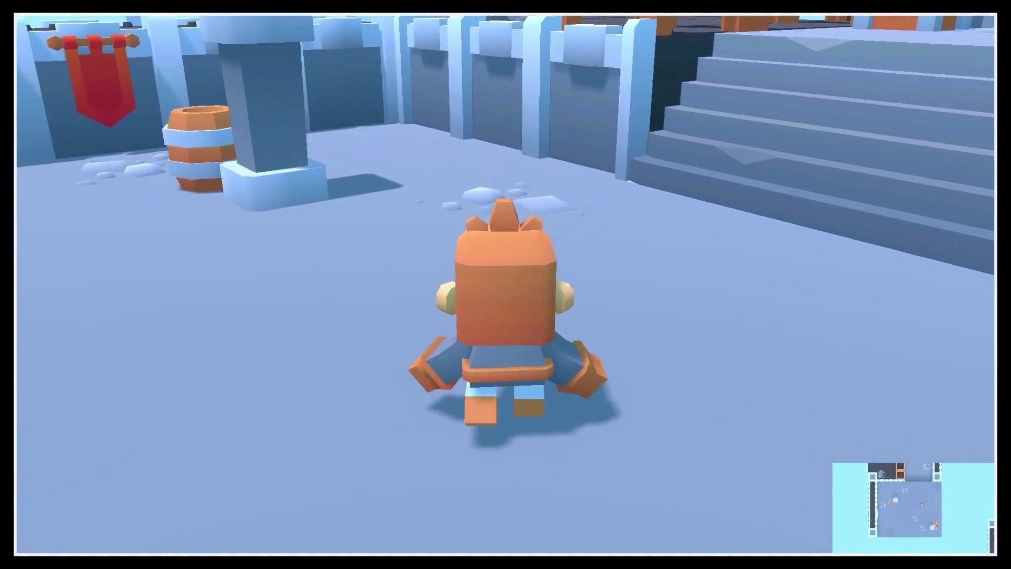
{"action": "key", "text": "w"}
{"action": "key", "text": "a"}
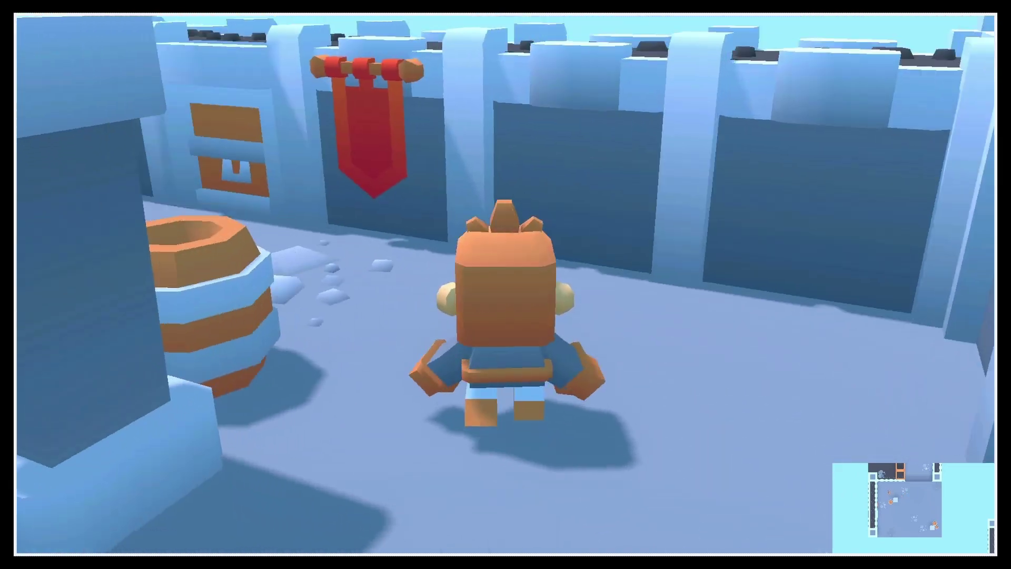
{"action": "key", "text": "w"}
{"action": "key", "text": "a"}
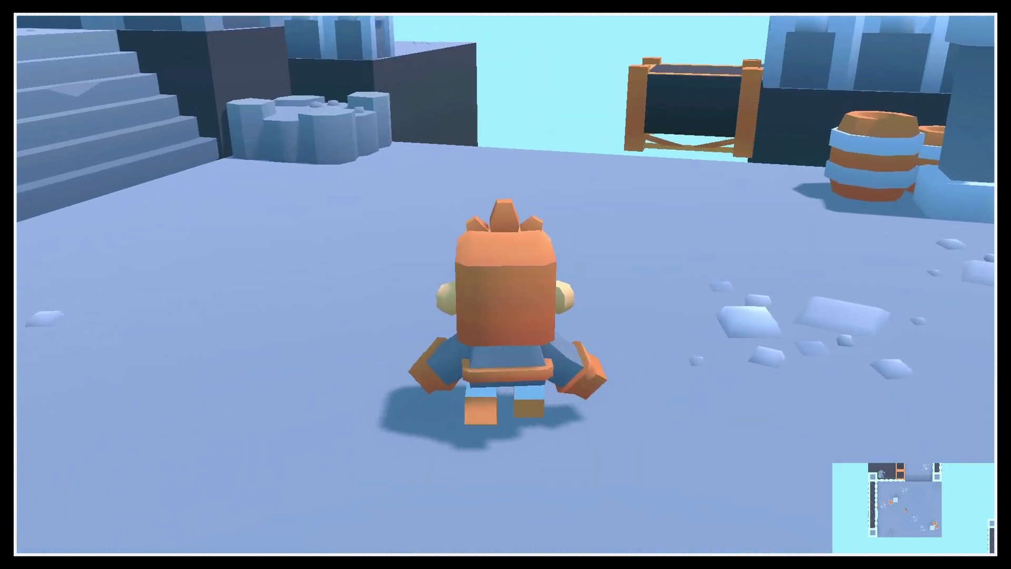
{"action": "key", "text": "d"}
{"action": "key", "text": "w"}
{"action": "key", "text": "a"}
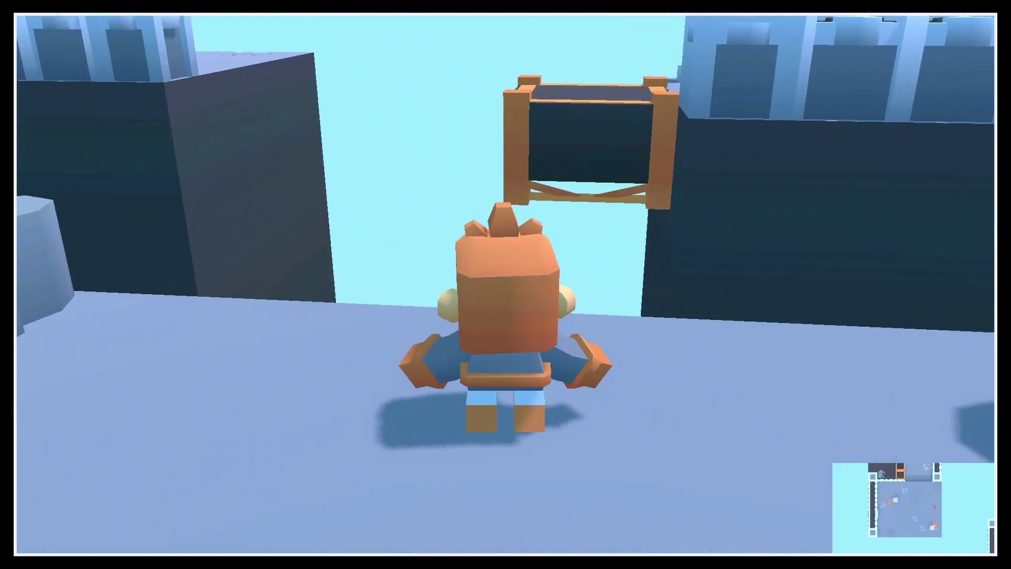
{"action": "key", "text": "w"}
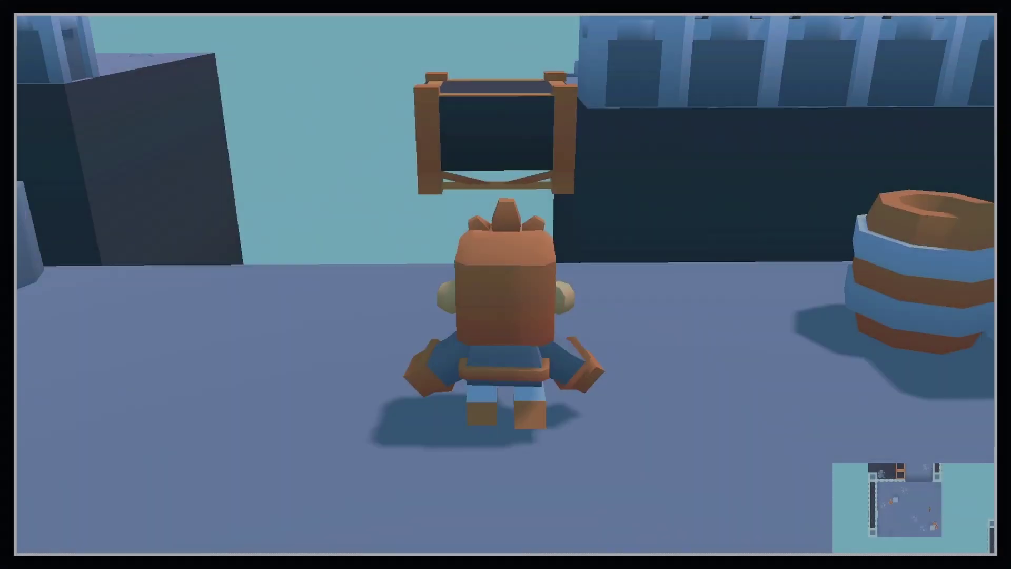
{"action": "key", "text": "d"}
{"action": "key", "text": "w"}
{"action": "key", "text": "a"}
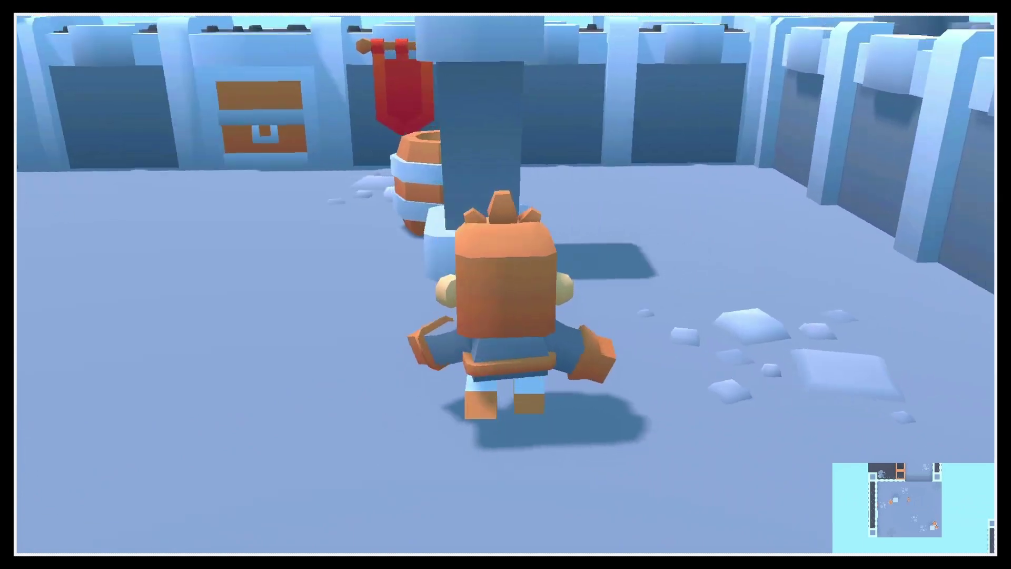
{"action": "key", "text": "d"}
{"action": "key", "text": "a"}
{"action": "key", "text": "d"}
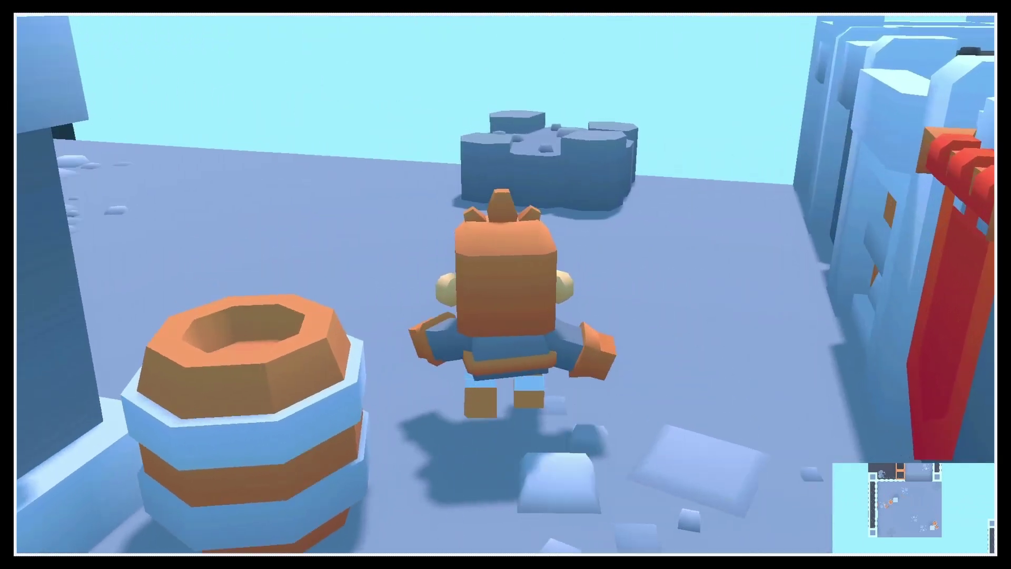
{"action": "key", "text": "w"}
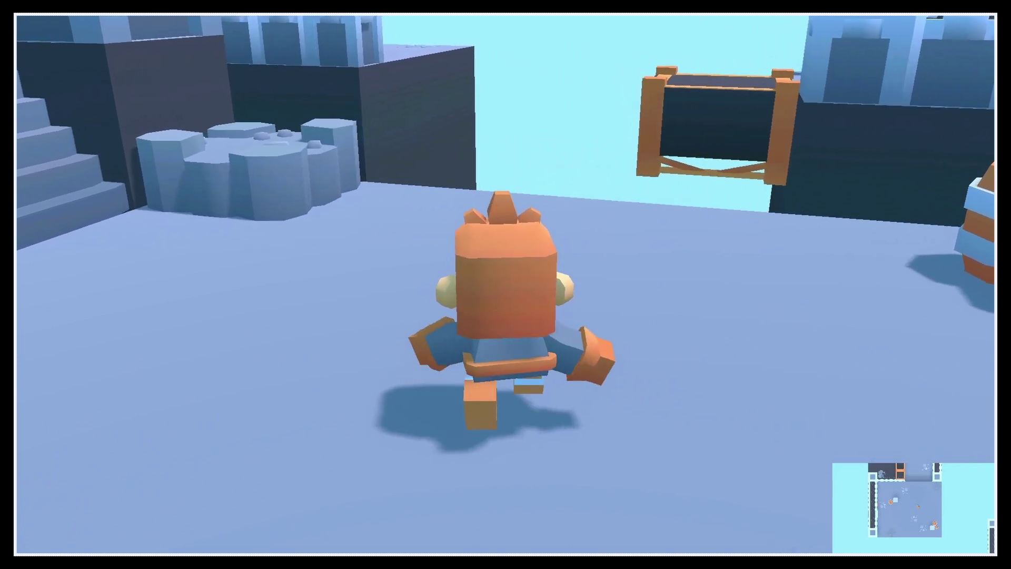
{"action": "key", "text": "d"}
{"action": "key", "text": "a"}
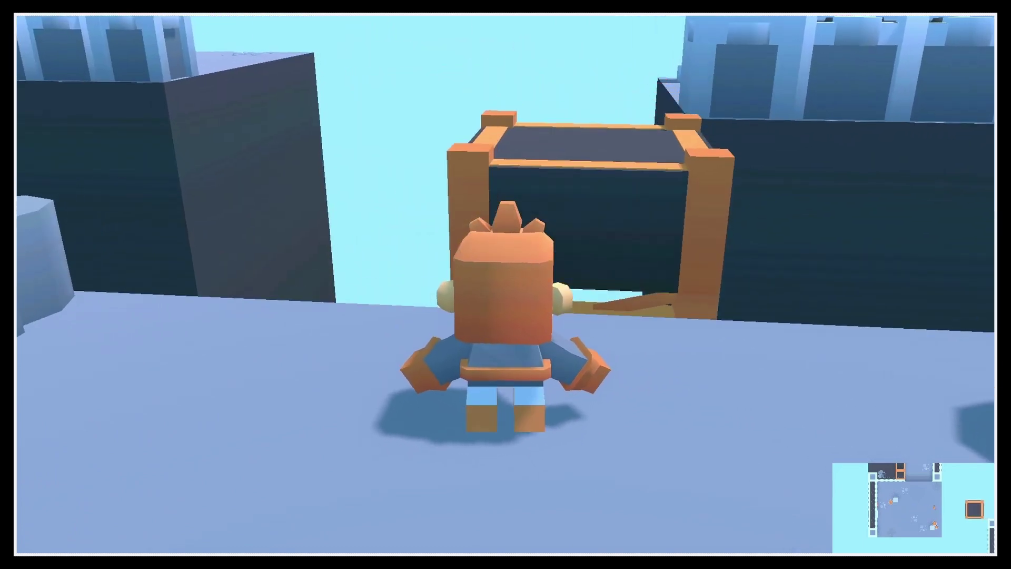
{"action": "key", "text": "w"}
{"action": "key", "text": "w"}
{"action": "key", "text": "d"}
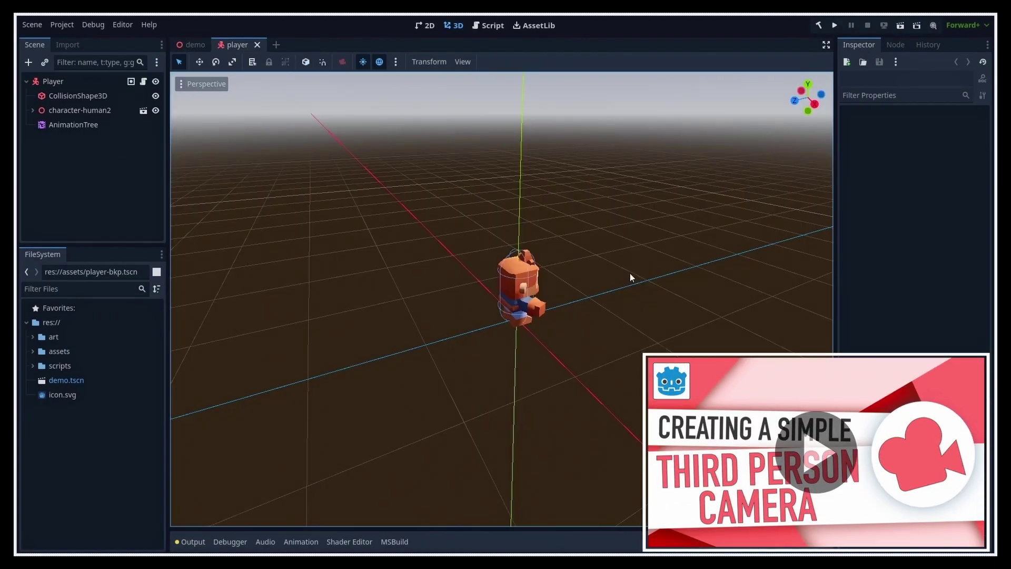
- Add a child camera node under the Player root in the player scene
{"action": "left_click", "coordinate": [77, 84]}
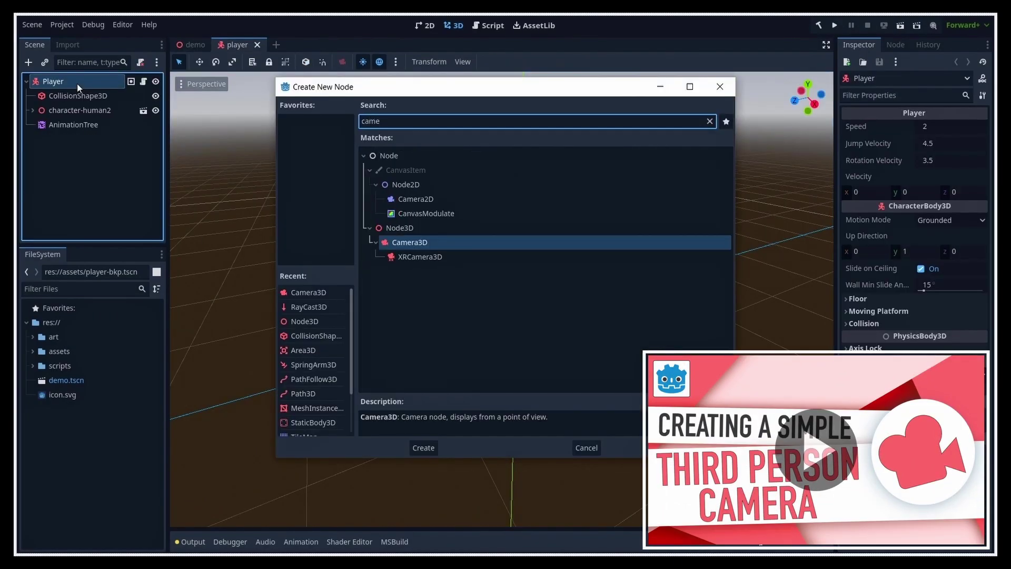
{"action": "key", "text": "Return"}
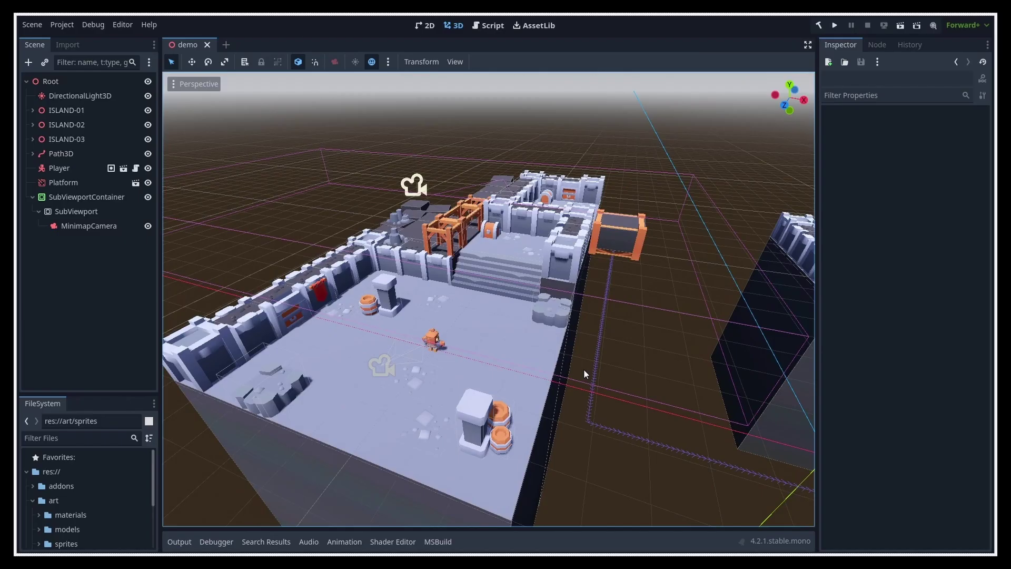
- Attach a new C# script to the MinimapCamera node, saved at res://scripts/MinimapCamera.cs with the default Node template
{"action": "left_click", "coordinate": [115, 226]}
{"action": "left_click", "coordinate": [133, 62]}
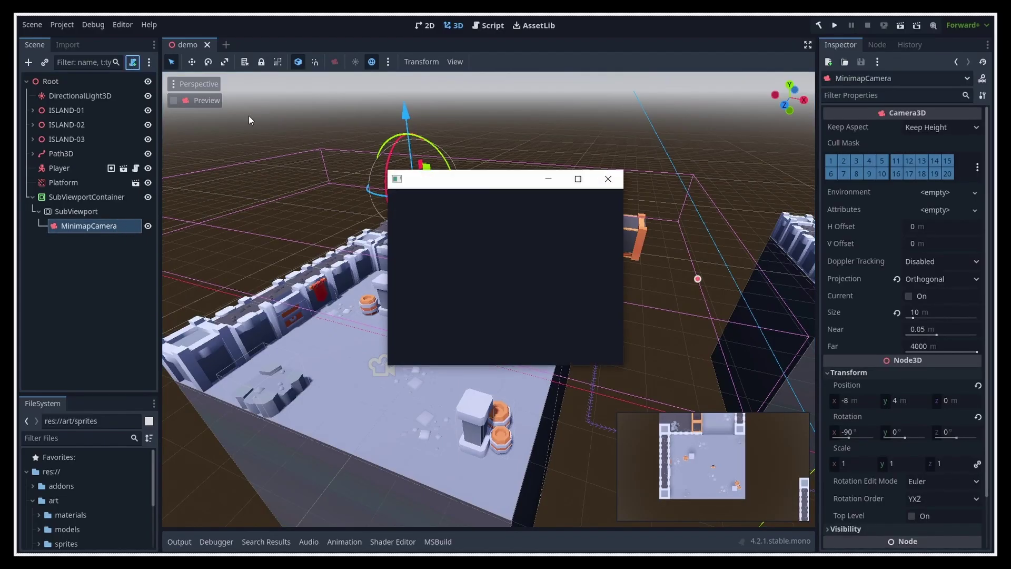
{"action": "key", "text": "Left"}
{"action": "type", "text": "scripts/"}
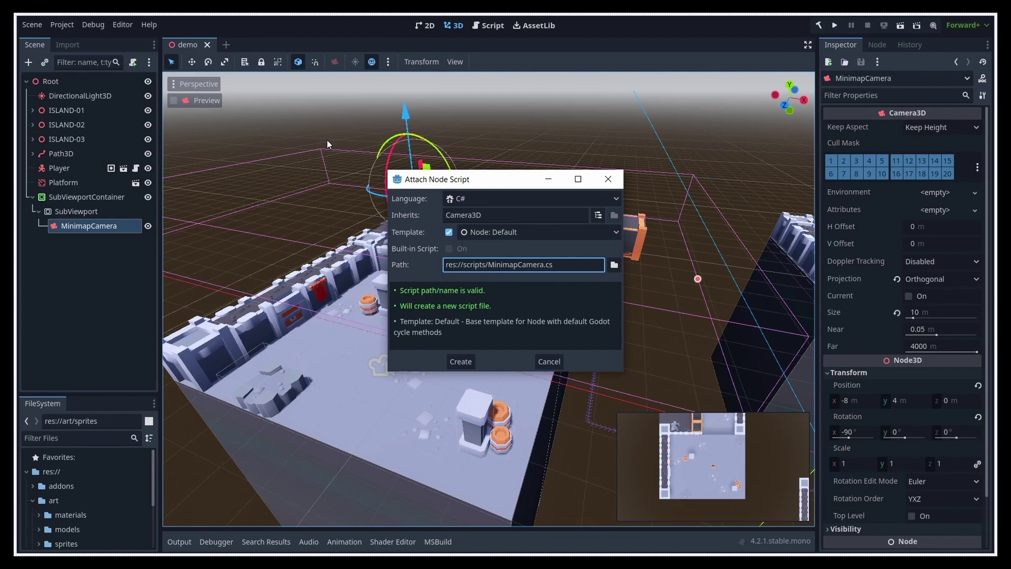
{"action": "key", "text": "Return"}
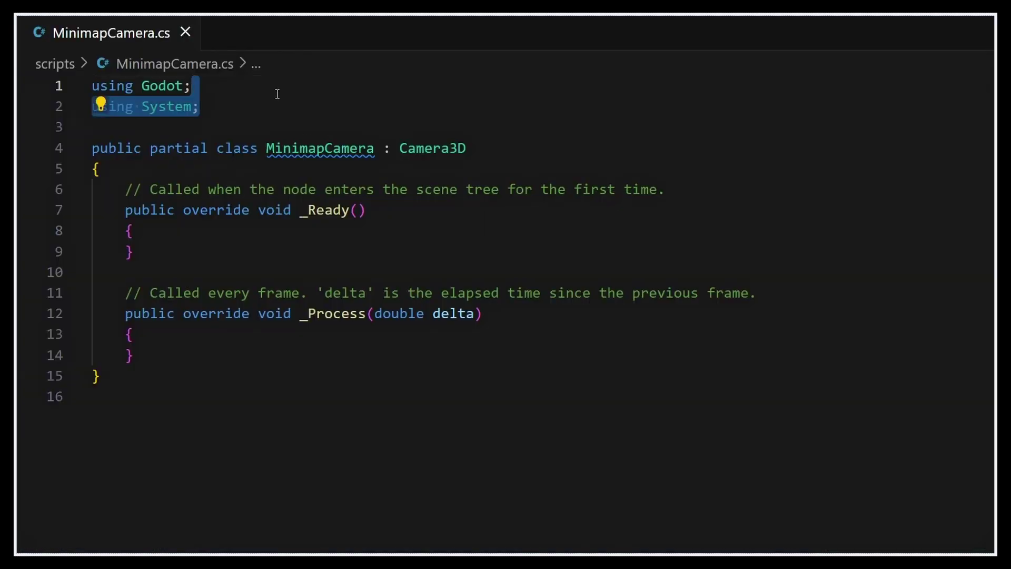
- Strip the System import and template comments from MinimapCamera.cs, declare [Export] private Node3D _target; and save the script
{"action": "key", "text": "ctrl+shift+k"}
{"action": "key", "text": "ctrl+shift+k"}
{"action": "key", "text": "Return"}
{"action": "key", "text": "Return"}
{"action": "key", "text": "Up"}
{"action": "type", "text": "[Export] private Node"}
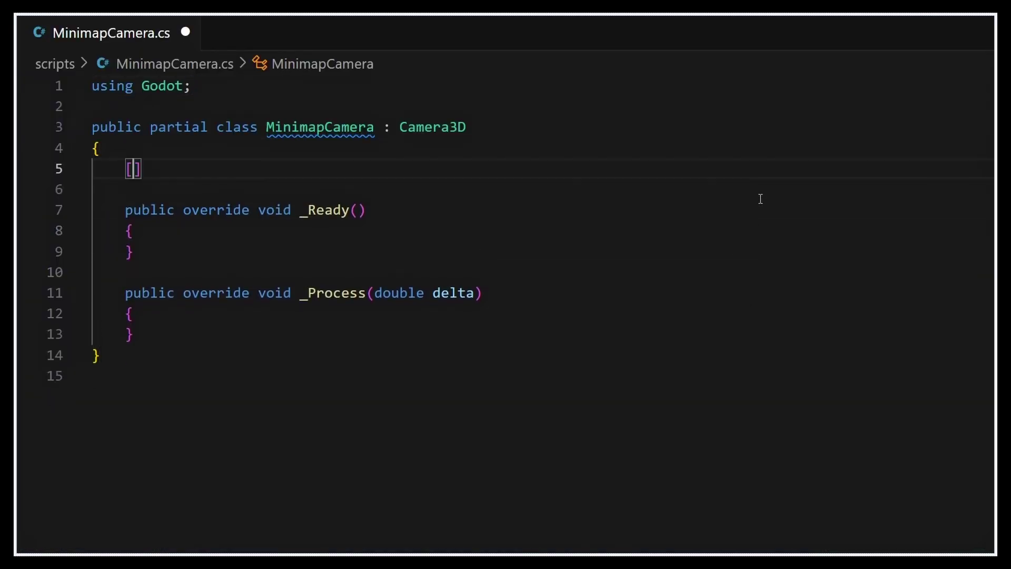
{"action": "type", "text": "3D _target;"}
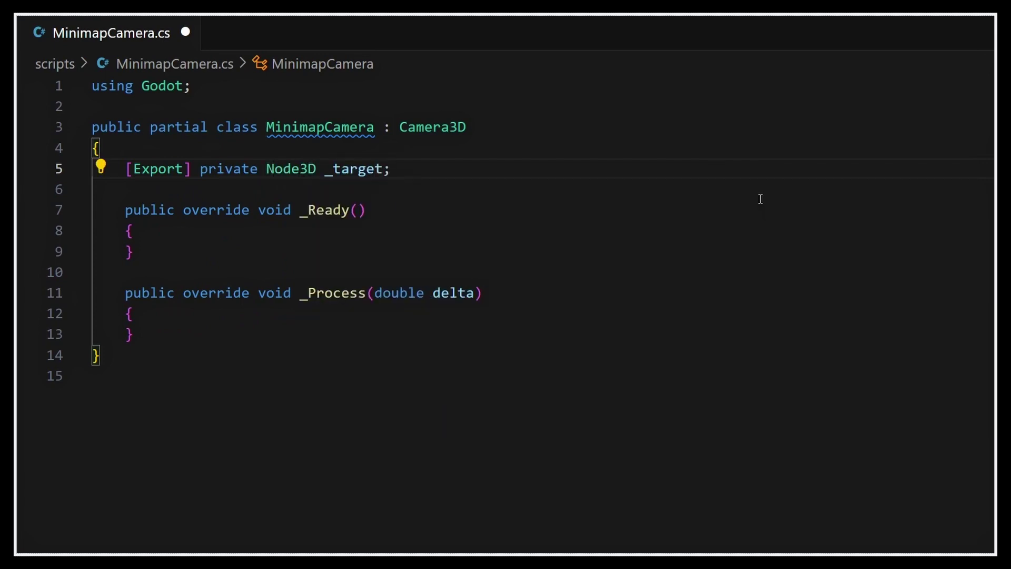
{"action": "key", "text": "ctrl+s"}
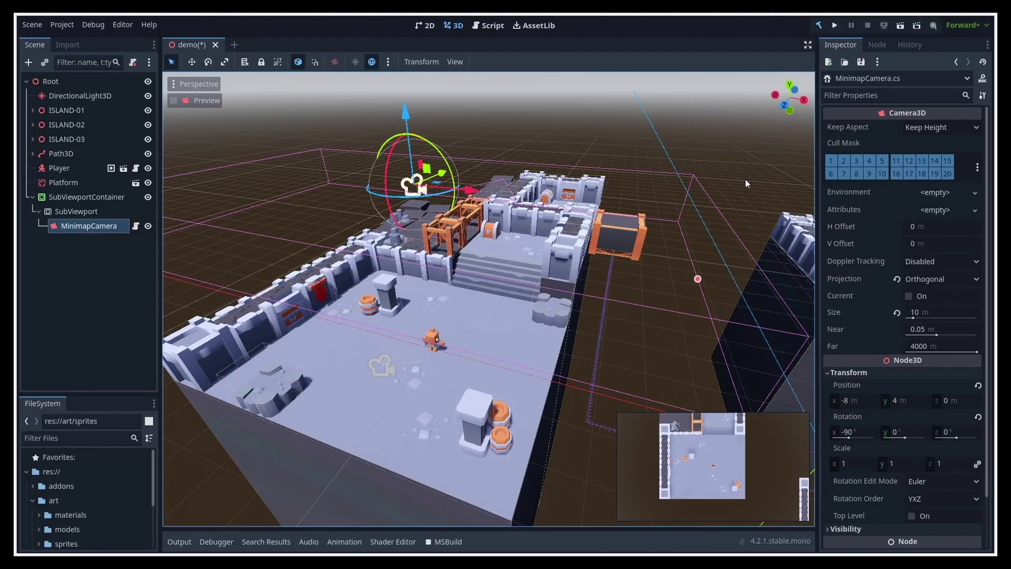
- Assign the Player node as the MinimapCamera's Target
{"action": "left_click", "coordinate": [917, 128]}
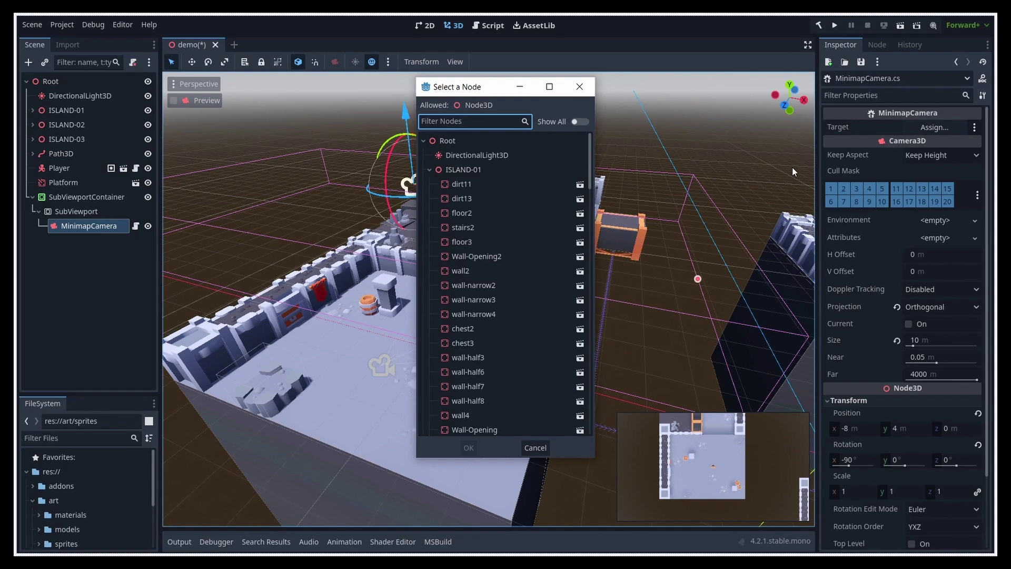
{"action": "type", "text": "player"}
{"action": "double_click", "coordinate": [517, 158]}
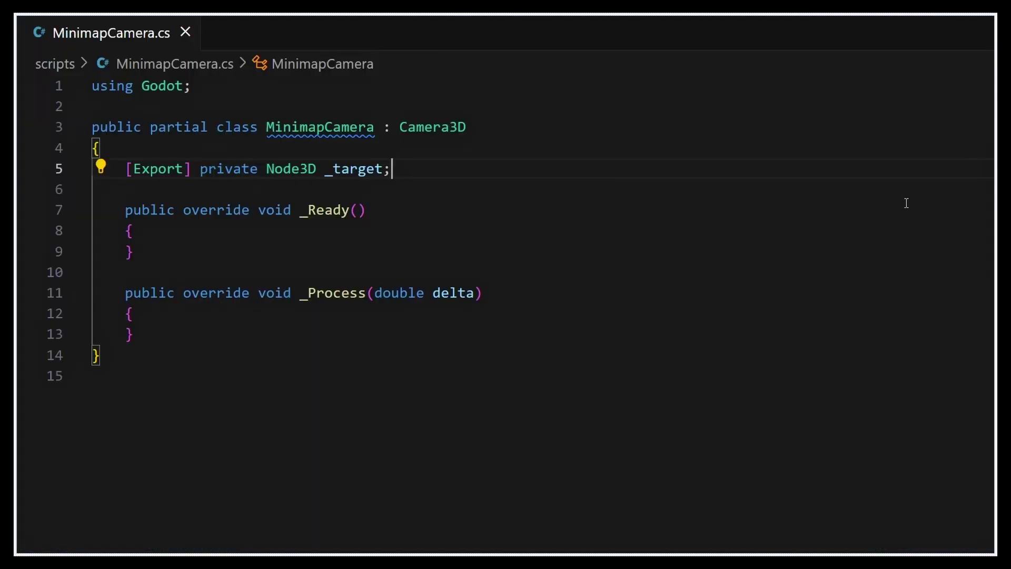
- Declare the field private Vector3 _offset; below _target in MinimapCamera.cs
{"action": "key", "text": "Return"}
{"action": "type", "text": "private V"}
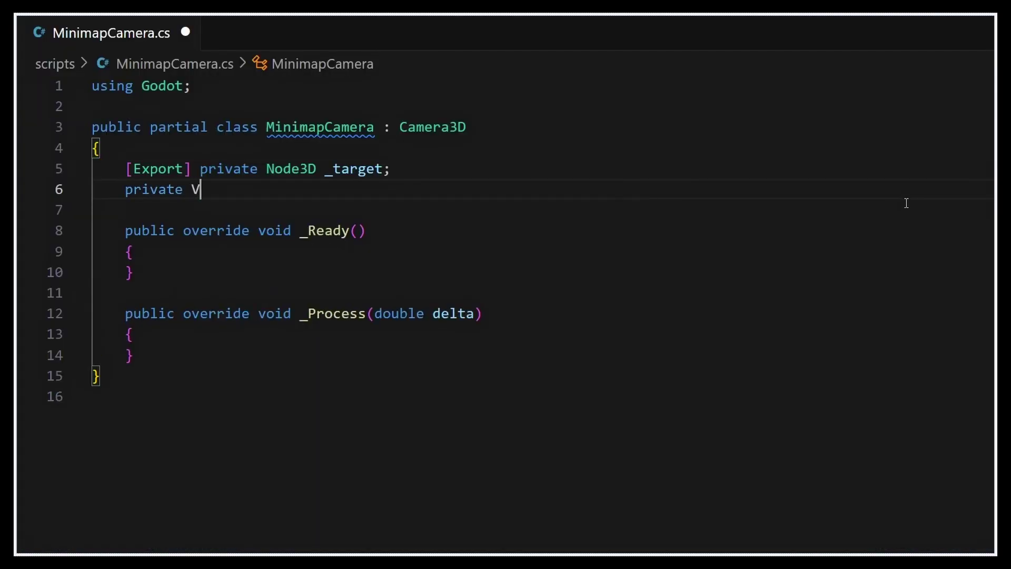
{"action": "type", "text": "ector3 _offset;"}
- In _Ready, compute the camera offset with _offset = GlobalPosition - _target.GlobalPosition;
{"action": "key", "text": "Down"}
{"action": "key", "text": "Down"}
{"action": "key", "text": "Down"}
{"action": "key", "text": "End"}
{"action": "key", "text": "Return"}
{"action": "type", "text": "_offset = GlobalP"}
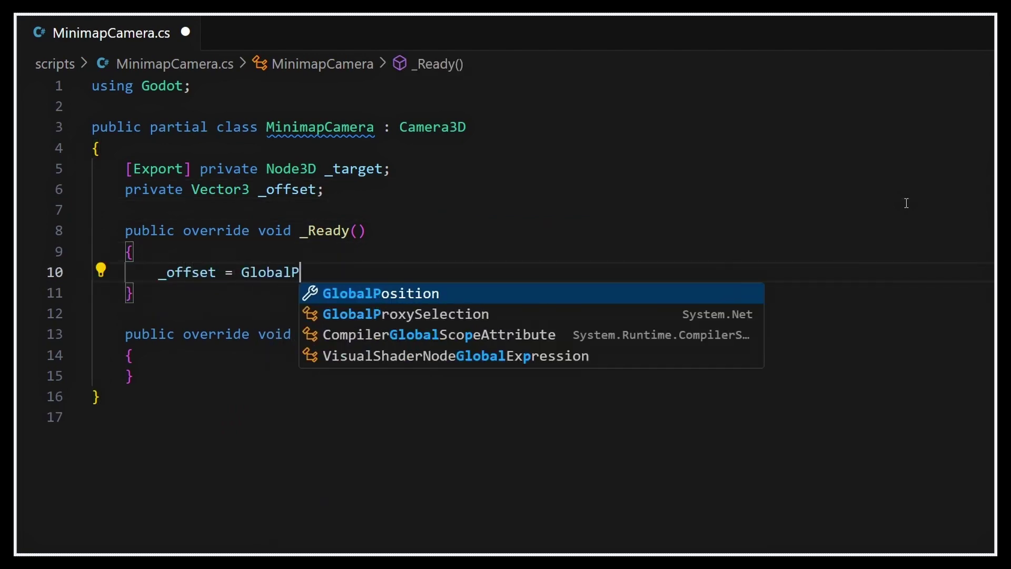
{"action": "key", "text": "Tab"}
{"action": "type", "text": "- _target.GlobalPosition;"}
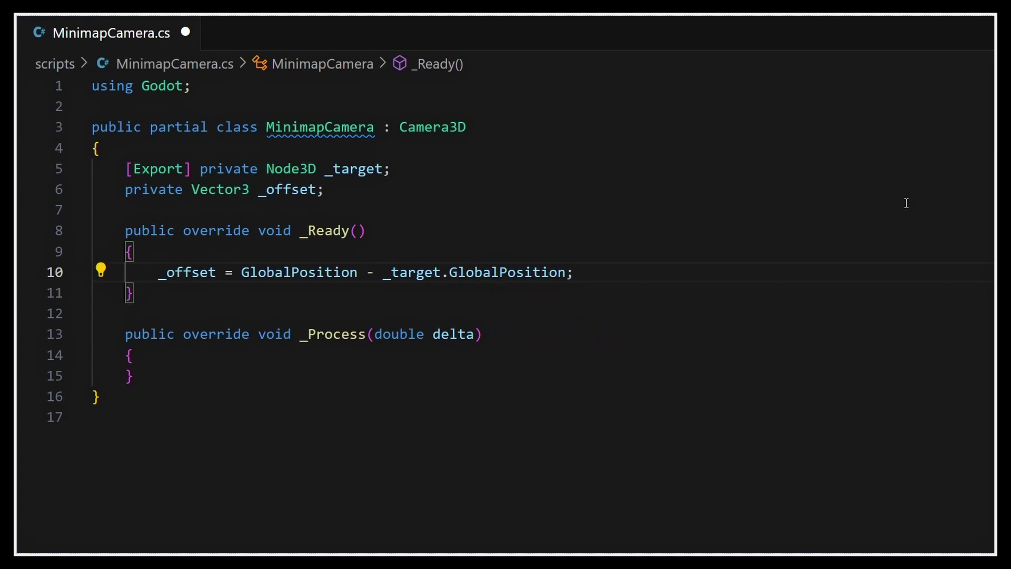
- Start _Ready with a null check on _target that prints the error "No target for the minimap camera!" and returns
{"action": "key", "text": "Up"}
{"action": "key", "text": "Return"}
{"action": "key", "text": "Return"}
{"action": "key", "text": "Up"}
{"action": "type", "text": "if (_target ="}
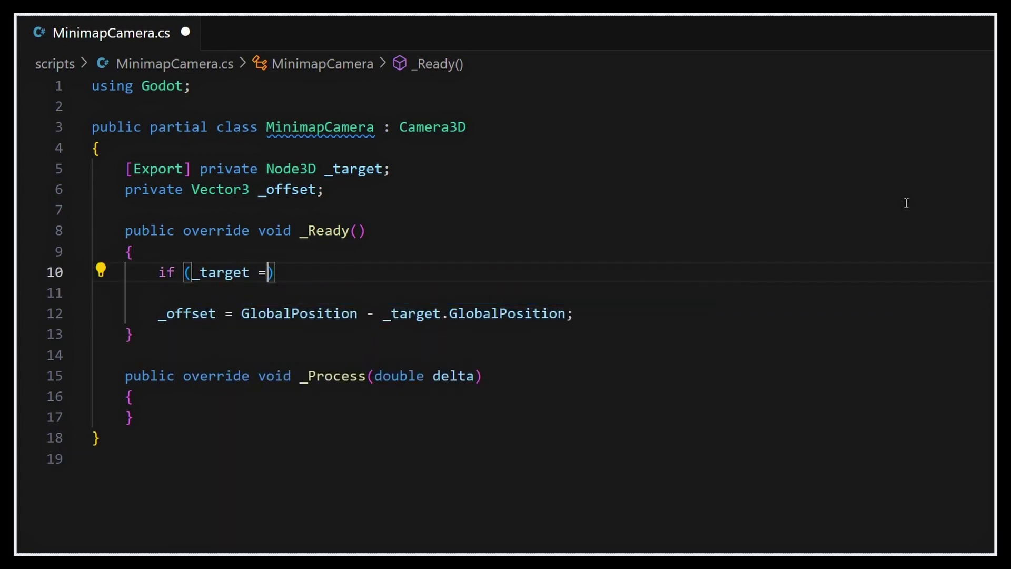
{"action": "type", "text": "= null) {"}
{"action": "key", "text": "Return"}
{"action": "type", "text": "GD.PrintErr(\"No tar"}
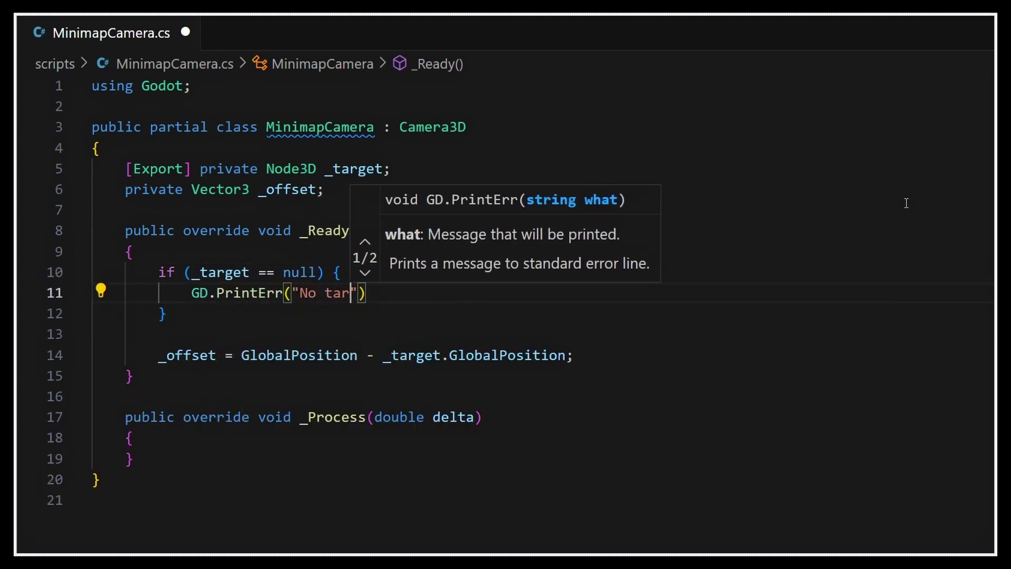
{"action": "type", "text": "get for the minimap camera!\");"}
{"action": "key", "text": "Return"}
{"action": "type", "text": "return;"}
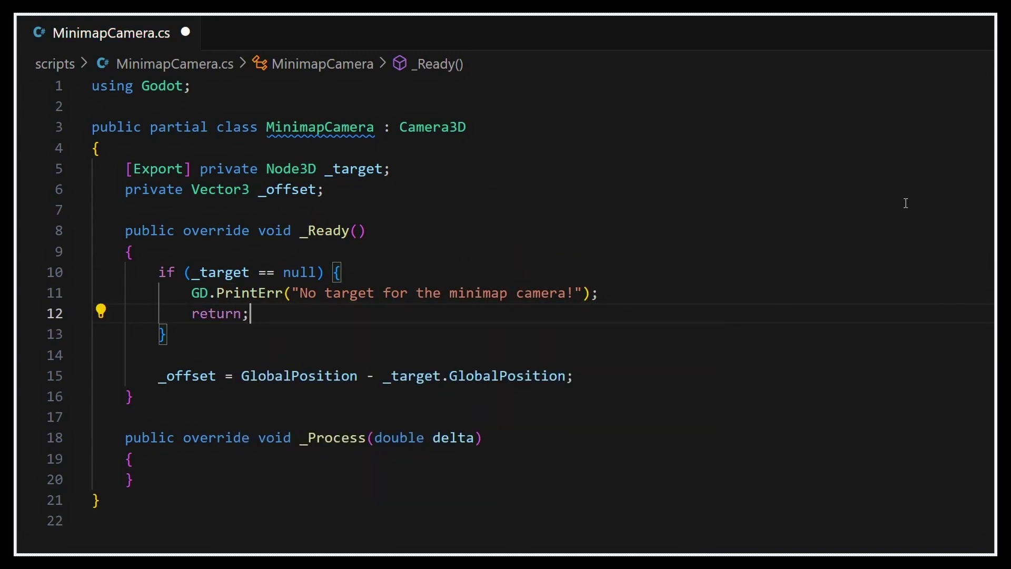
- In _Process, make the camera follow its target with GlobalPosition = _target.GlobalPosition + _offset;
{"action": "scroll", "coordinate": [905, 203], "scroll_direction": "down", "scroll_amount": 4}
{"action": "left_click", "coordinate": [528, 225]}
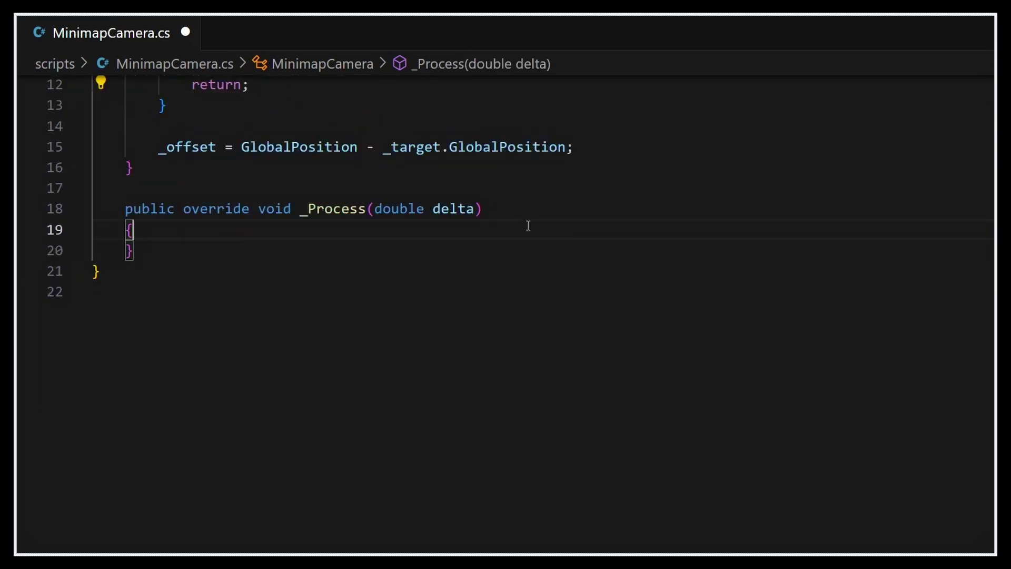
{"action": "key", "text": "Return"}
{"action": "type", "text": "GlobalPosition = "}
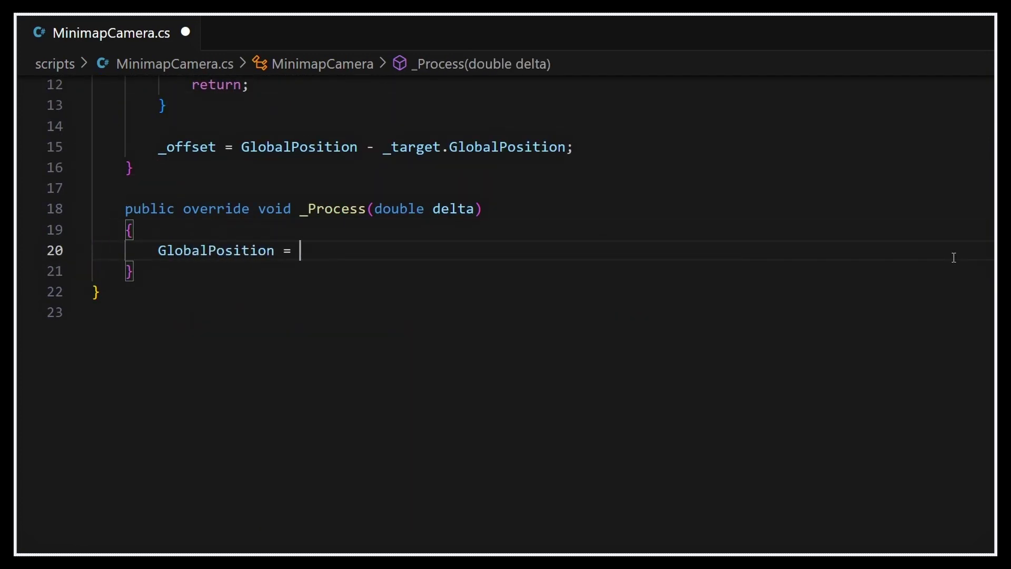
{"action": "type", "text": "_target.Globa"}
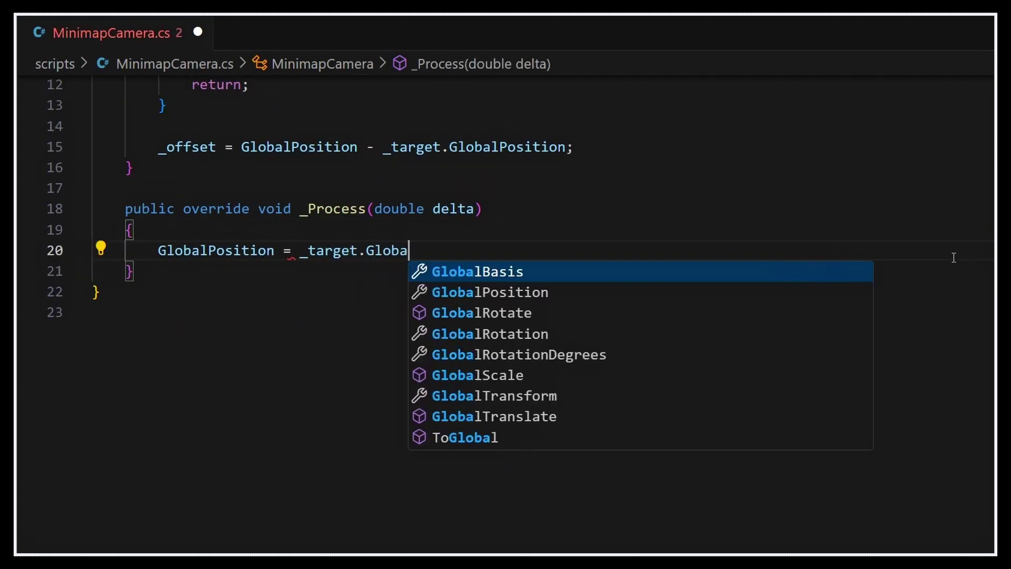
{"action": "type", "text": "lPosition + _offset;"}
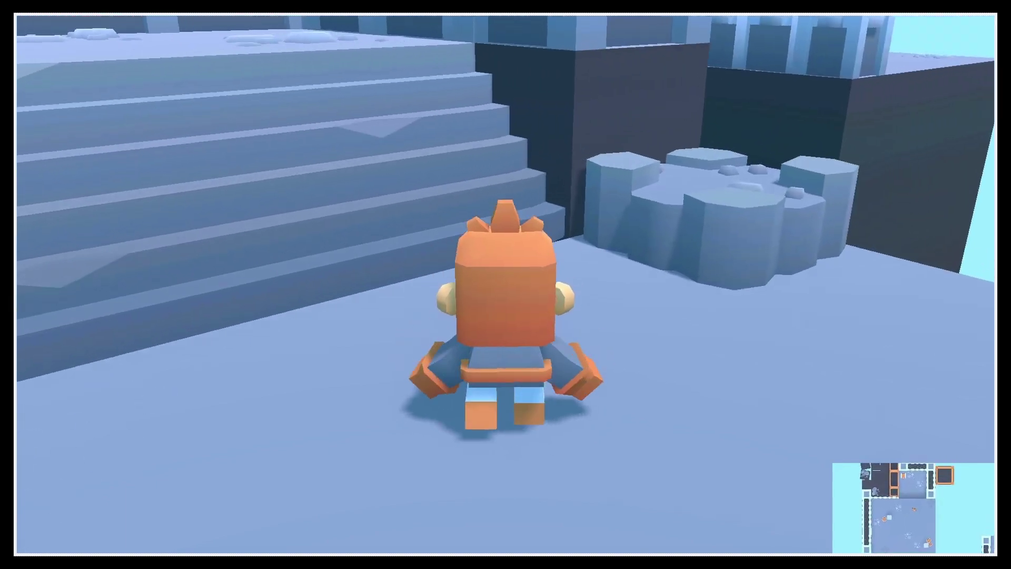
- Walk and jump with the character in the running game to check that the minimap follows the player
{"action": "key", "text": "w"}
{"action": "key", "text": "space"}
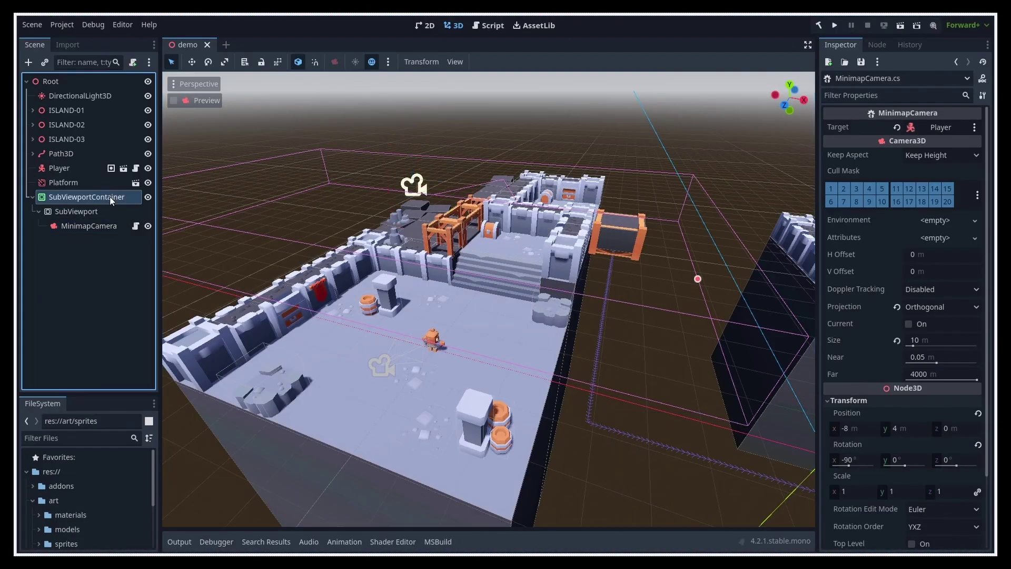
- Add a MarginContainer under Root and make the SubViewportContainer its child
{"action": "left_click", "coordinate": [111, 199]}
{"action": "left_click", "coordinate": [69, 80]}
{"action": "key", "text": "ctrl+a"}
{"action": "type", "text": "marg"}
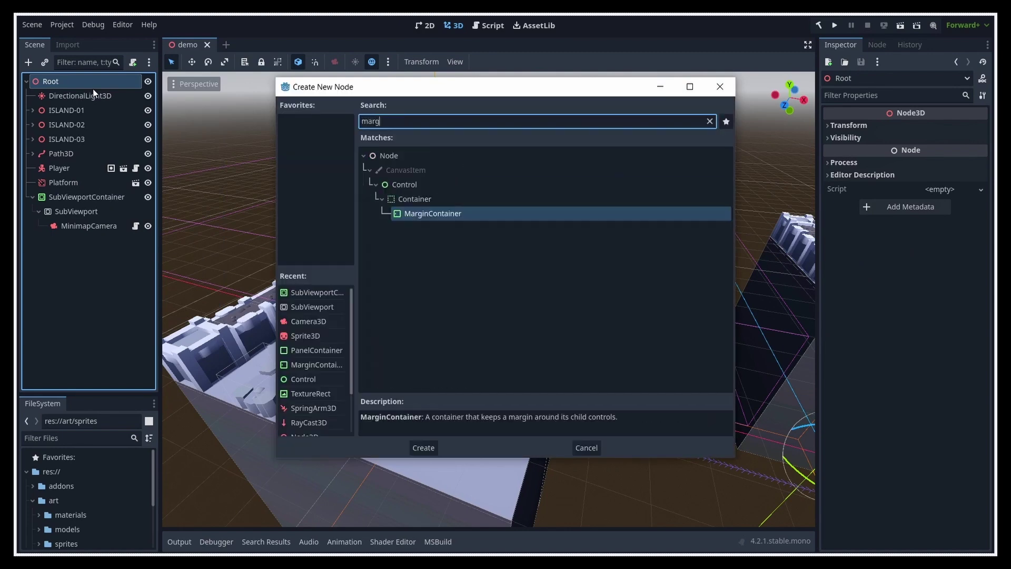
{"action": "key", "text": "Return"}
{"action": "left_click_drag", "start_coordinate": [87, 197], "coordinate": [79, 240]}
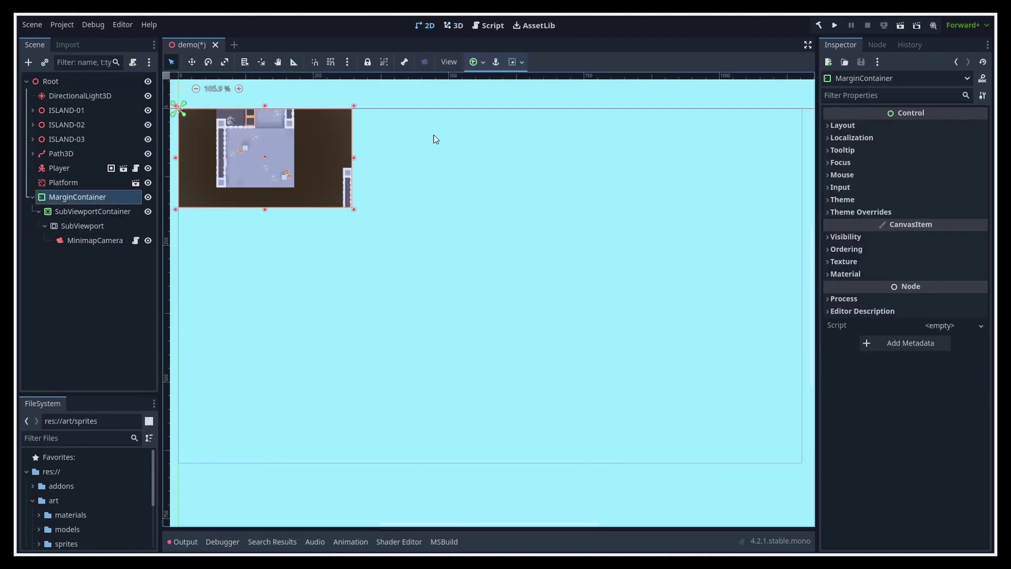
- Anchor the MarginContainer to the full viewport rectangle and override its right and bottom margins with 16
{"action": "left_click", "coordinate": [477, 62]}
{"action": "left_click", "coordinate": [534, 156]}
{"action": "left_click", "coordinate": [865, 213]}
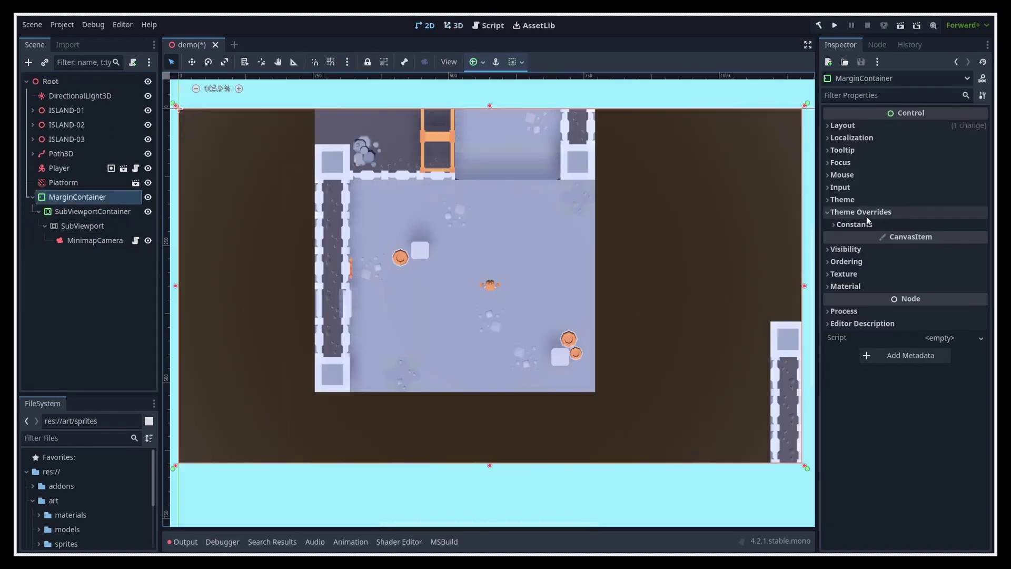
{"action": "left_click", "coordinate": [866, 224]}
{"action": "left_click", "coordinate": [941, 271]}
{"action": "type", "text": "16"}
{"action": "key", "text": "Tab"}
{"action": "type", "text": "16"}
{"action": "key", "text": "Return"}
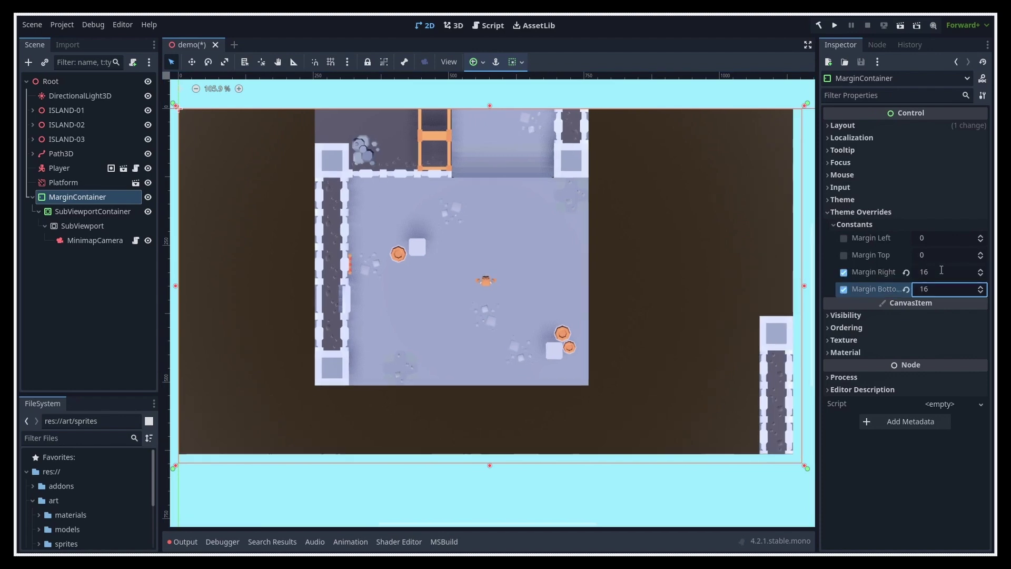
- Add a PanelContainer under the MarginContainer and move the SubViewportContainer inside it
{"action": "right_click", "coordinate": [102, 198]}
{"action": "left_click", "coordinate": [136, 208]}
{"action": "type", "text": "panelc"}
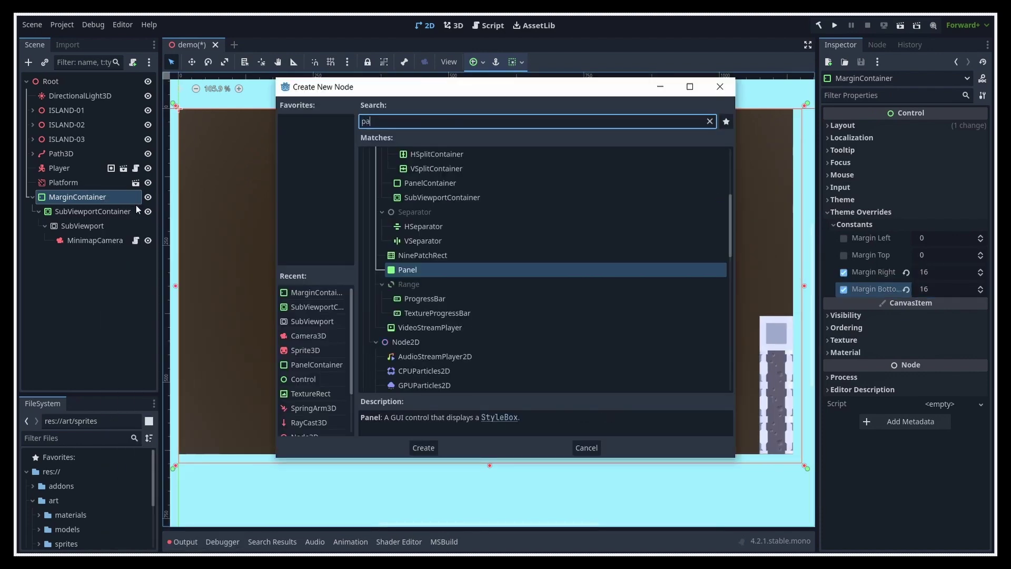
{"action": "key", "text": "Return"}
{"action": "left_click_drag", "start_coordinate": [126, 213], "coordinate": [98, 251]}
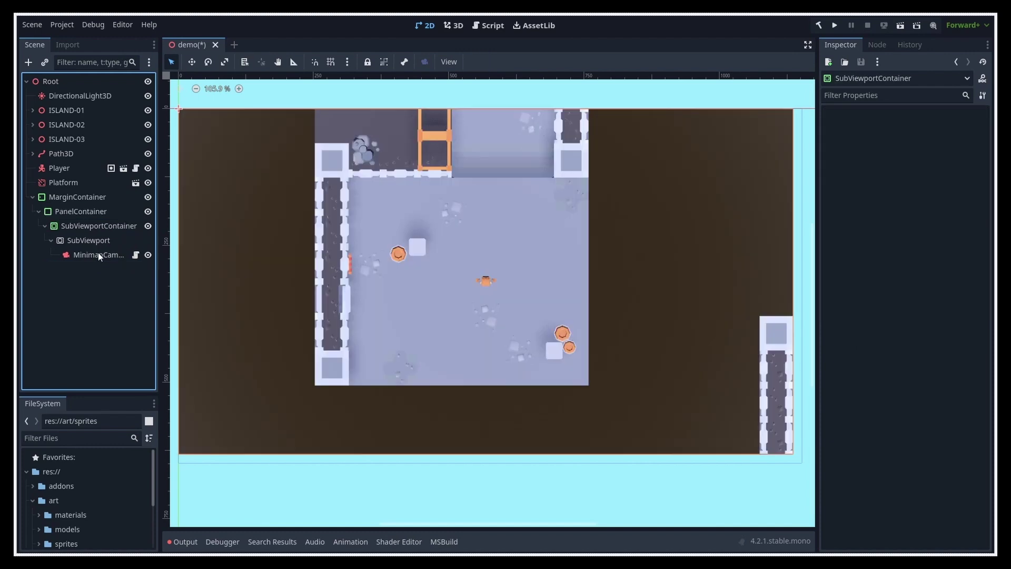
- Set the PanelContainer's horizontal and vertical container sizing to Shrink End
{"action": "left_click", "coordinate": [92, 212]}
{"action": "left_click", "coordinate": [843, 125]}
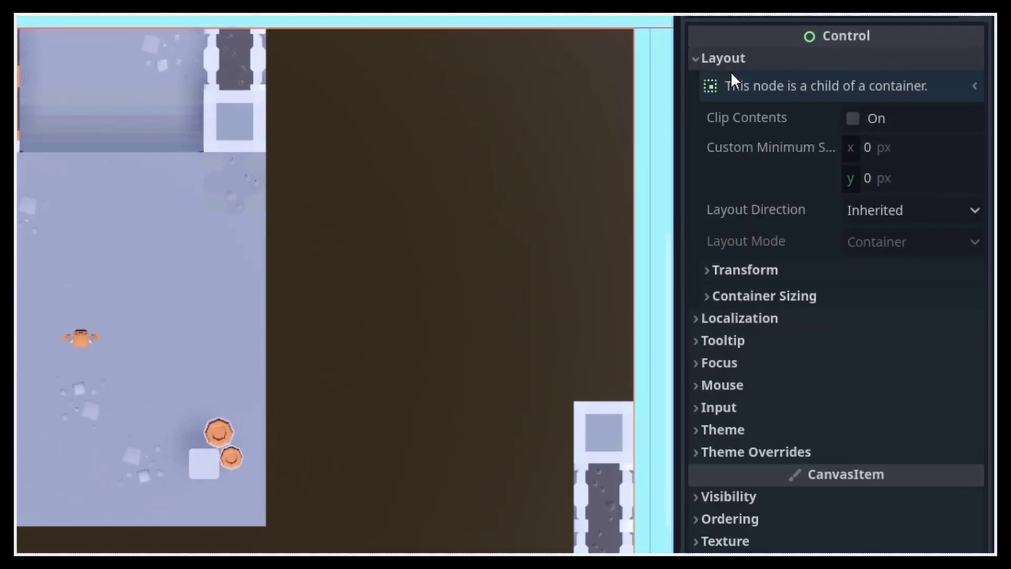
{"action": "left_click", "coordinate": [866, 255]}
{"action": "left_click", "coordinate": [901, 327]}
{"action": "left_click", "coordinate": [919, 426]}
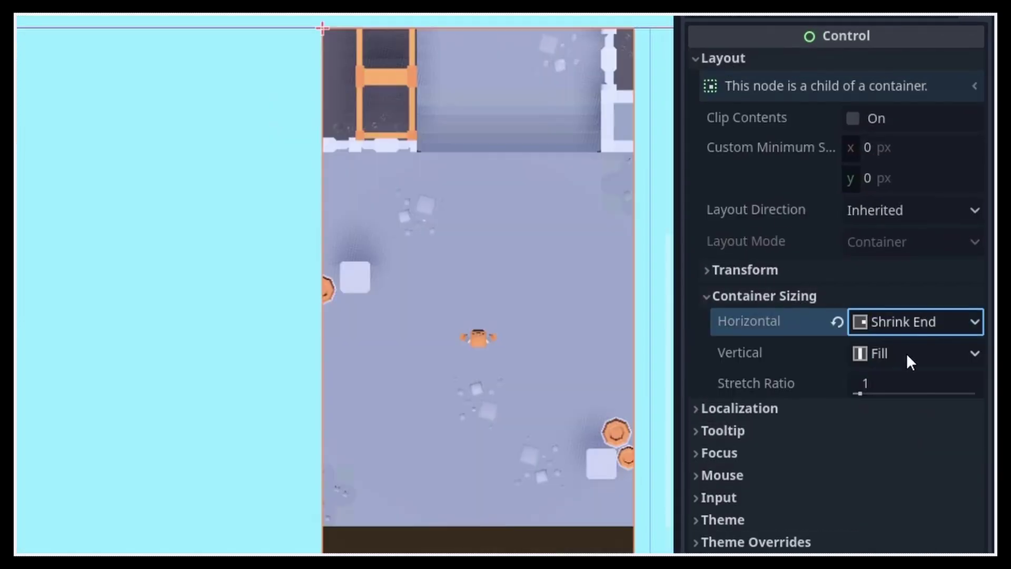
{"action": "left_click", "coordinate": [905, 352]}
{"action": "left_click", "coordinate": [914, 456]}
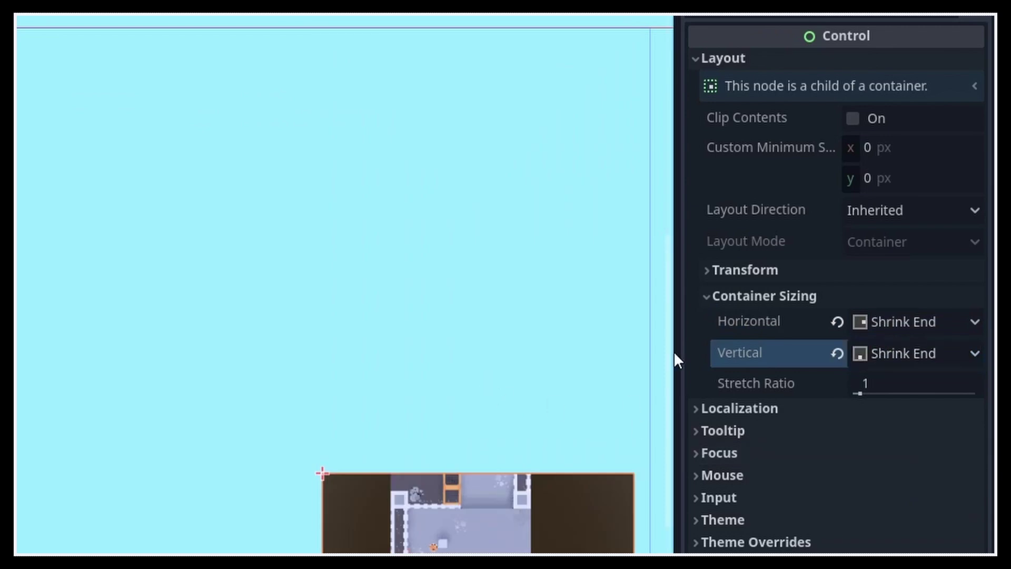
- Override the PanelContainer's Panel style with a new StyleBoxFlat
{"action": "left_click", "coordinate": [748, 296]}
{"action": "left_click", "coordinate": [747, 58]}
{"action": "left_click", "coordinate": [778, 214]}
{"action": "left_click", "coordinate": [780, 237]}
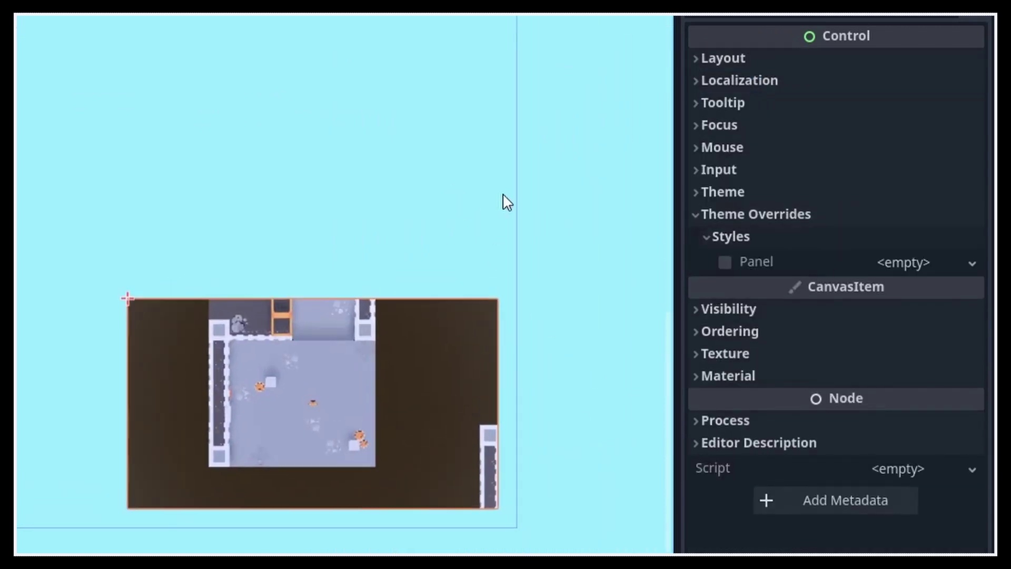
{"action": "left_click", "coordinate": [896, 264]}
{"action": "left_click", "coordinate": [895, 343]}
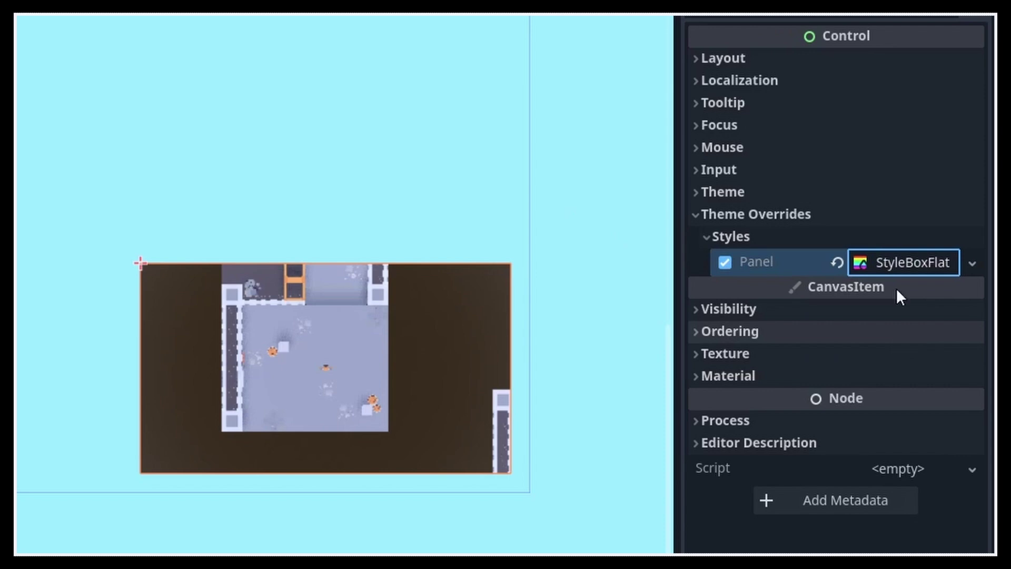
- Set the StyleBoxFlat's left, top, right and bottom content margins to 8 px
{"action": "scroll", "coordinate": [838, 368], "scroll_direction": "down", "scroll_amount": 5}
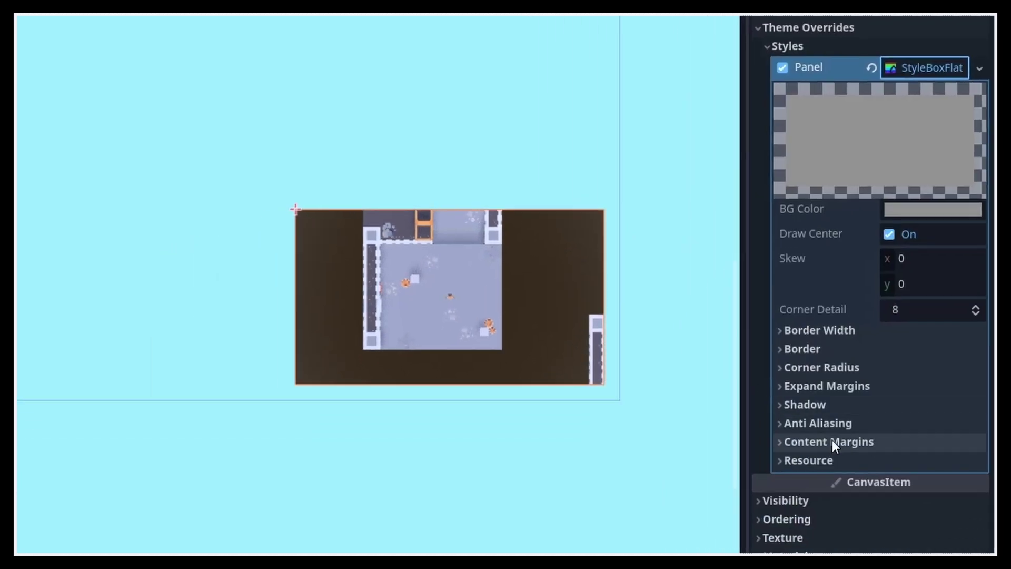
{"action": "left_click", "coordinate": [832, 442]}
{"action": "scroll", "coordinate": [895, 411], "scroll_direction": "down", "scroll_amount": 2}
{"action": "left_click", "coordinate": [948, 376]}
{"action": "type", "text": "8"}
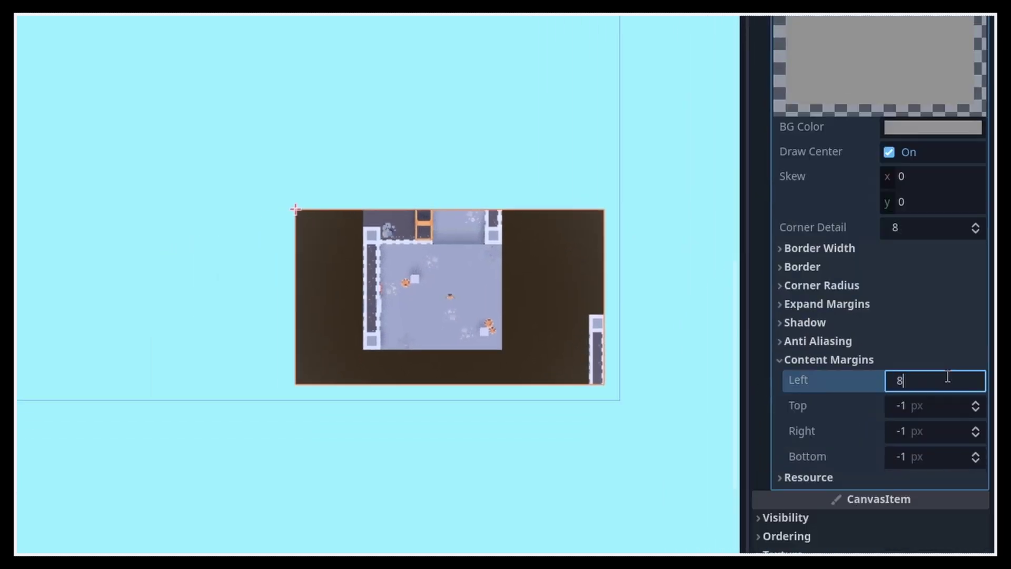
{"action": "key", "text": "Tab"}
{"action": "type", "text": "8"}
{"action": "key", "text": "Tab"}
{"action": "type", "text": "8"}
{"action": "key", "text": "Tab"}
{"action": "type", "text": "8"}
{"action": "key", "text": "Return"}
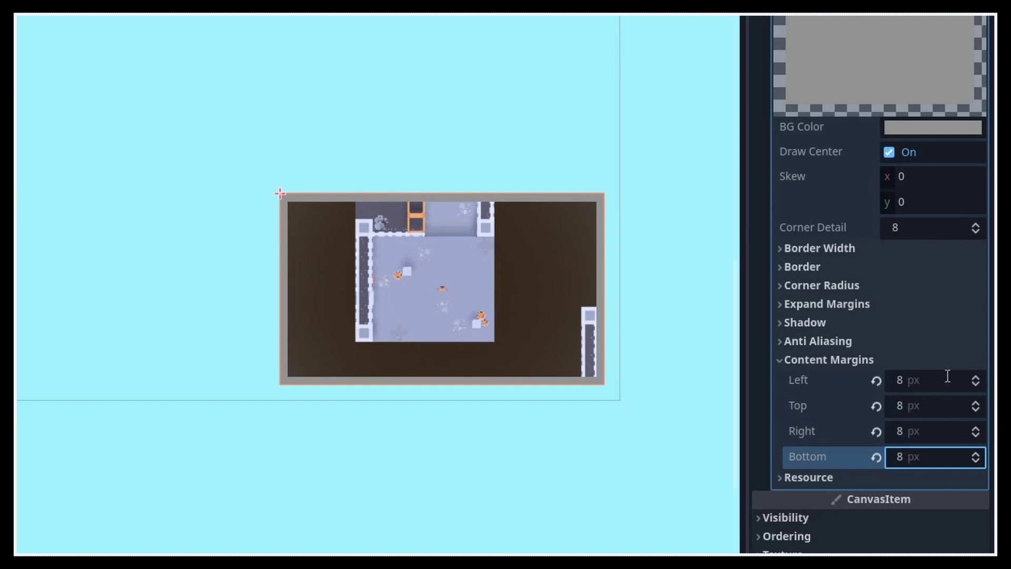
- Change the StyleBoxFlat's background color to white
{"action": "left_click", "coordinate": [902, 126]}
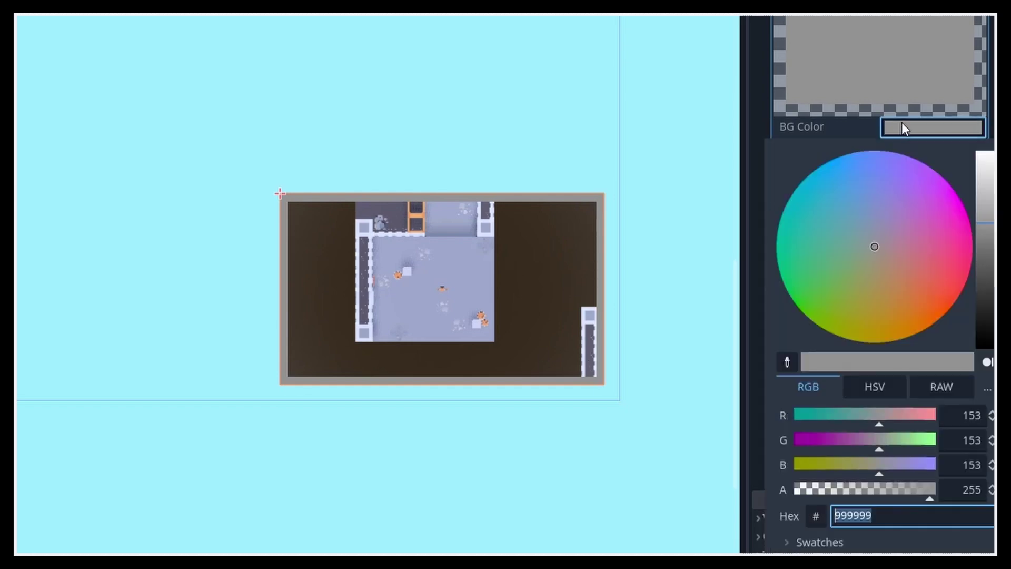
{"action": "left_click_drag", "start_coordinate": [983, 205], "coordinate": [980, 126]}
{"action": "left_click", "coordinate": [933, 128]}
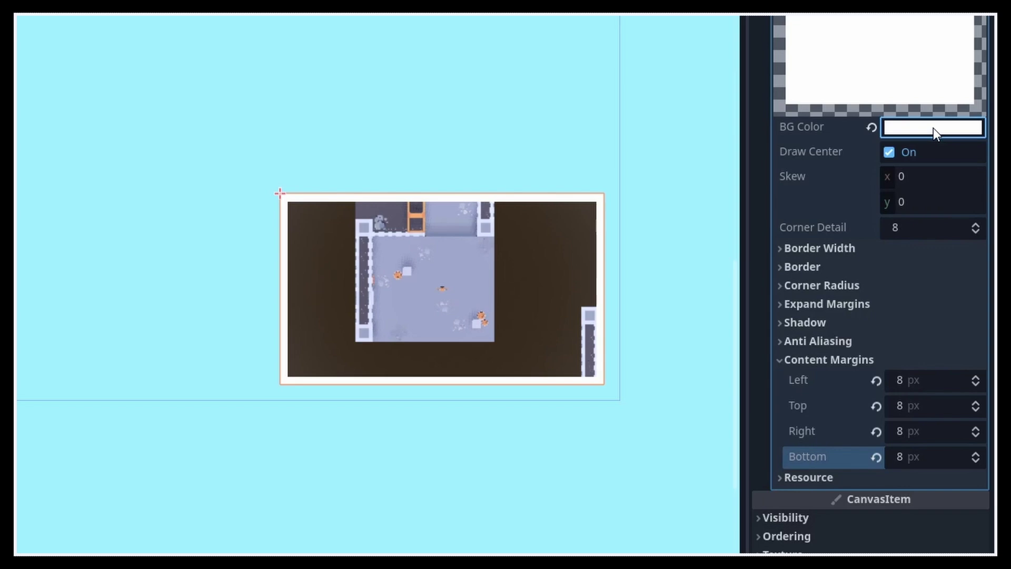
- Set the StyleBoxFlat's corner radius to 8 px on all four corners
{"action": "left_click", "coordinate": [896, 285]}
{"action": "left_click", "coordinate": [921, 306]}
{"action": "type", "text": "8\t8\t8\t8"}
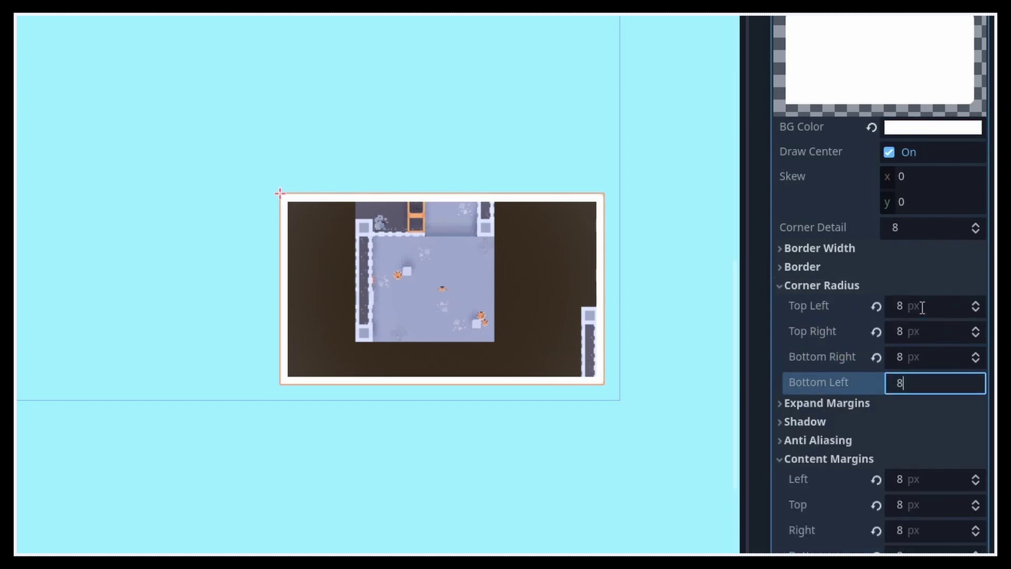
- Give the StyleBoxFlat a shadow with a size of 16 px and lighten the shadow color
{"action": "key", "text": "Return"}
{"action": "left_click", "coordinate": [906, 285]}
{"action": "left_click", "coordinate": [828, 406]}
{"action": "scroll", "coordinate": [853, 368], "scroll_direction": "down", "scroll_amount": 2}
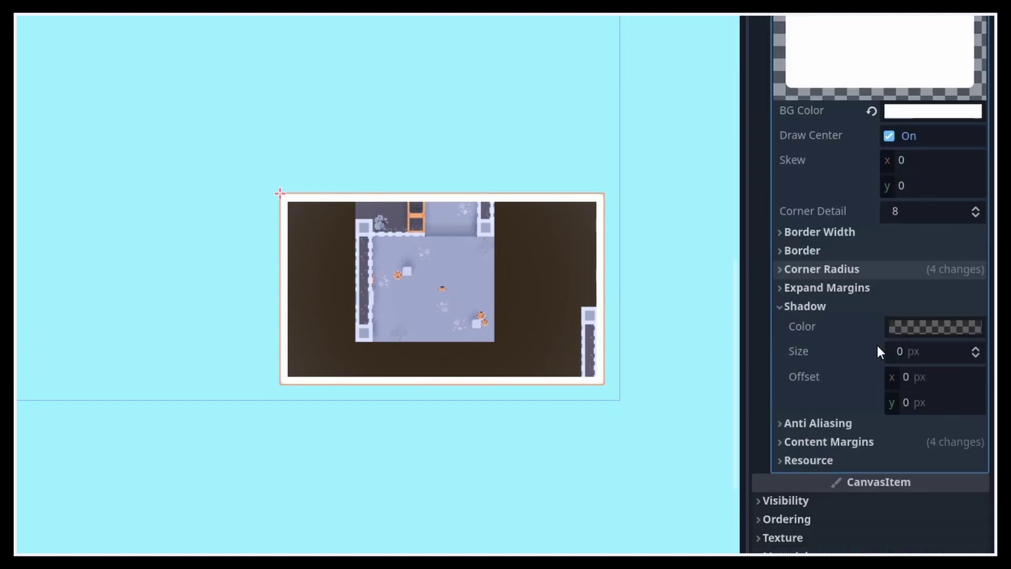
{"action": "left_click", "coordinate": [930, 350]}
{"action": "type", "text": "16"}
{"action": "key", "text": "Return"}
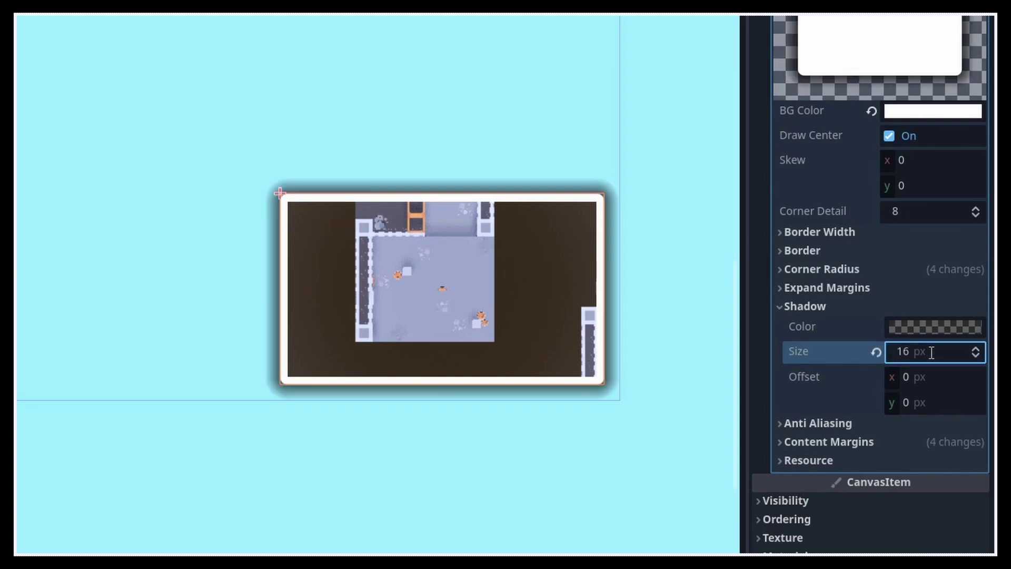
{"action": "left_click", "coordinate": [921, 327]}
{"action": "left_click_drag", "start_coordinate": [864, 211], "coordinate": [821, 210]}
{"action": "left_click", "coordinate": [677, 210]}
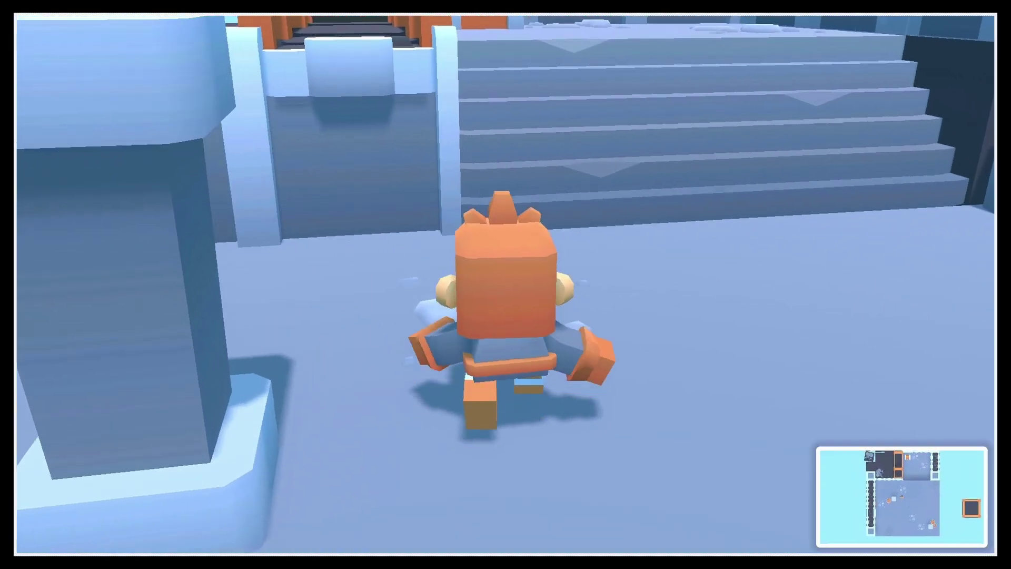
- Walk and jump the player through the running game to check the framed minimap
{"action": "key", "text": "space"}
{"action": "key", "text": "w"}
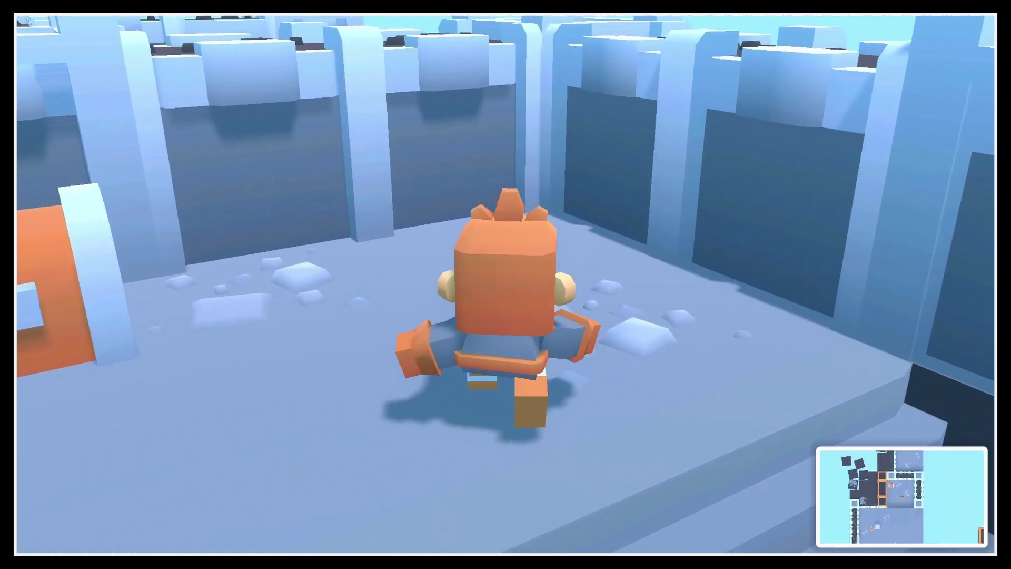
{"action": "key", "text": "space"}
{"action": "key", "text": "d"}
{"action": "key", "text": "w"}
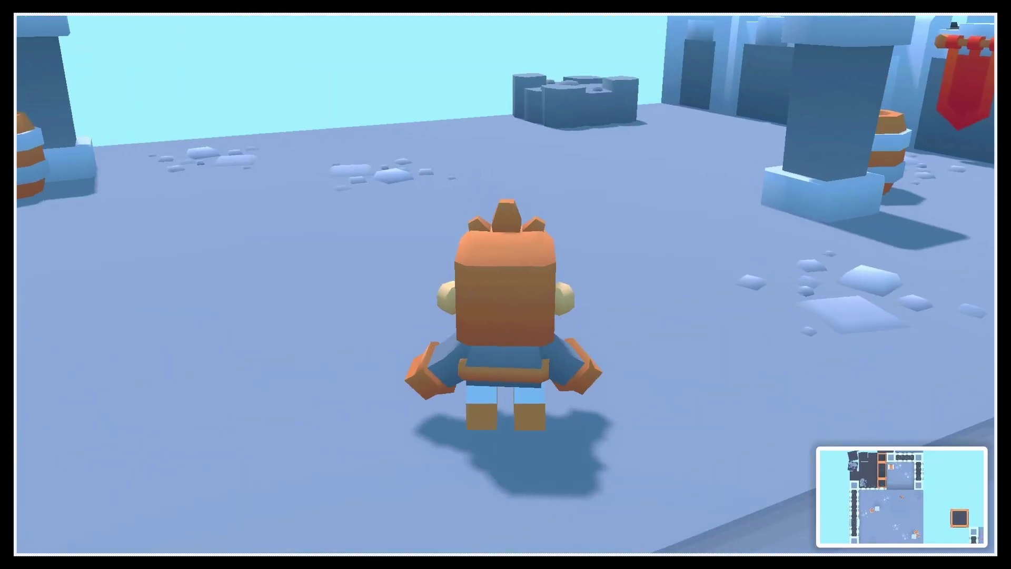
{"action": "key", "text": "w"}
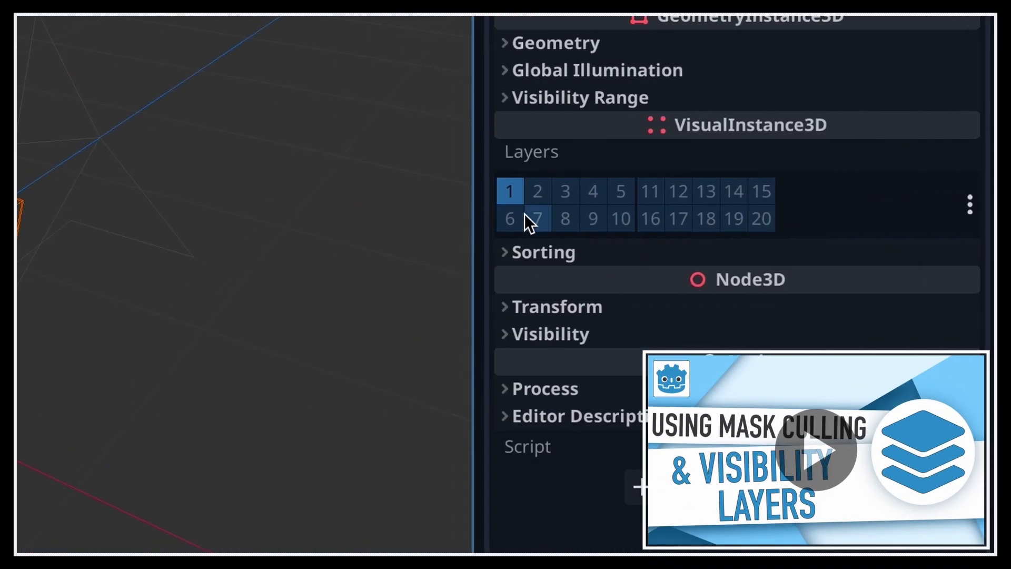
- Toggle the Sphere's visibility layers 1, 4 and 11 to try out different layer assignments
{"action": "left_click", "coordinate": [650, 190]}
{"action": "left_click", "coordinate": [592, 187]}
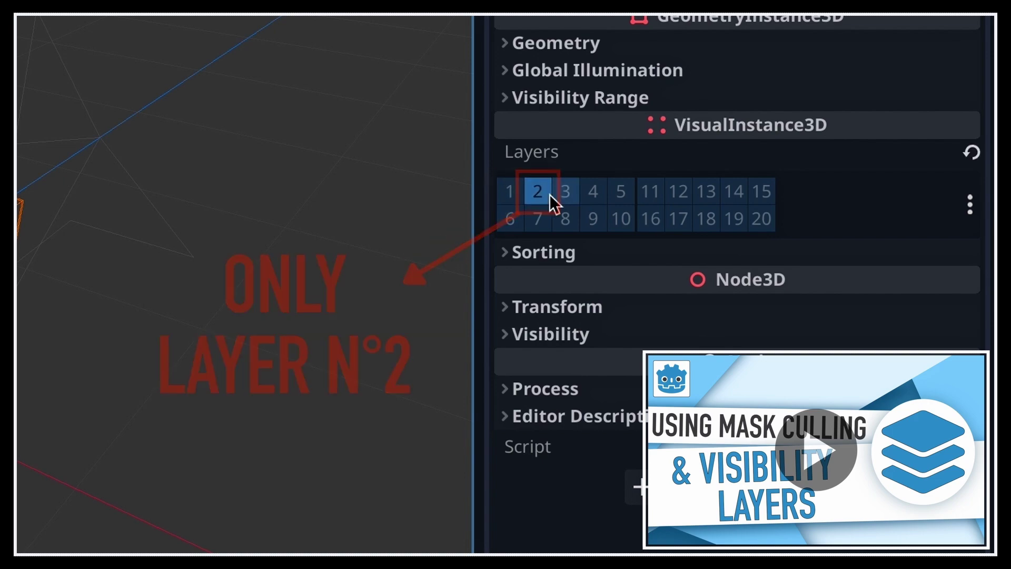
{"action": "left_click", "coordinate": [509, 191]}
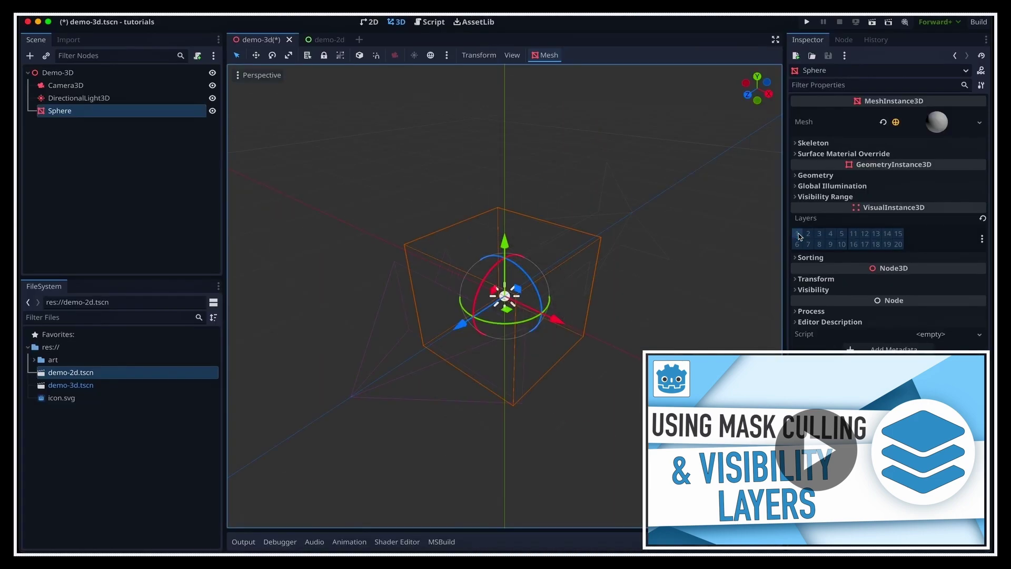
{"action": "left_click", "coordinate": [854, 234]}
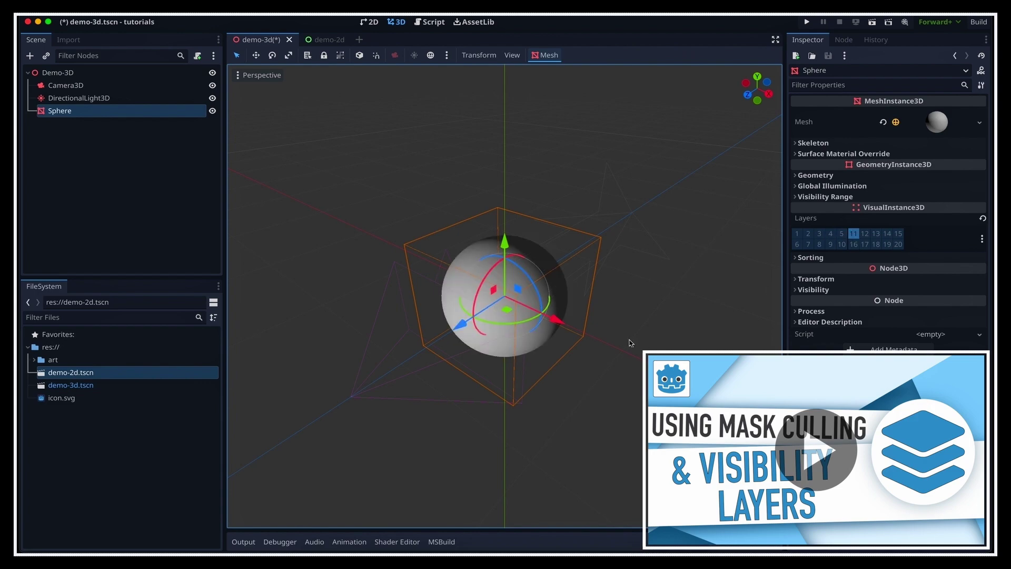
{"action": "left_click", "coordinate": [853, 233]}
{"action": "left_click", "coordinate": [797, 233]}
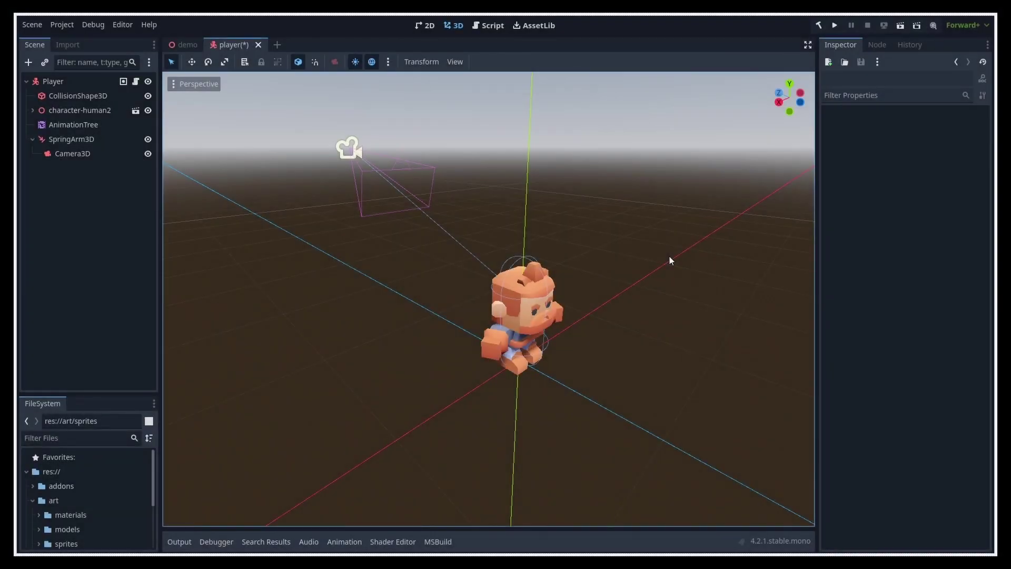
- Add a Sprite3D under the Player node and load art/sprites/circle.png as its texture
{"action": "left_click", "coordinate": [66, 82]}
{"action": "key", "text": "ctrl+a"}
{"action": "type", "text": "sprite"}
{"action": "key", "text": "Return"}
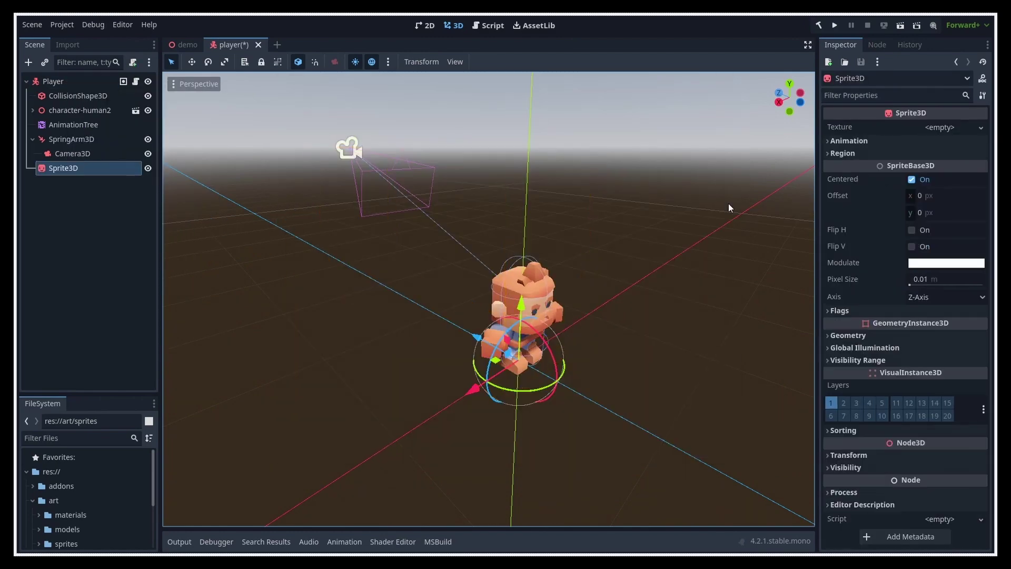
{"action": "left_click", "coordinate": [930, 126]}
{"action": "left_click", "coordinate": [877, 380]}
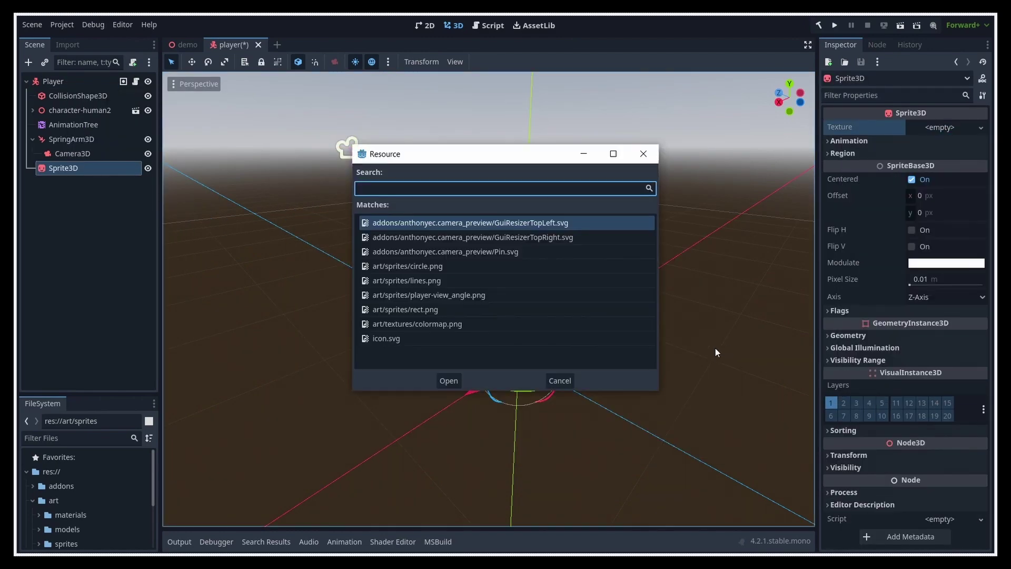
{"action": "type", "text": "cir"}
{"action": "key", "text": "Return"}
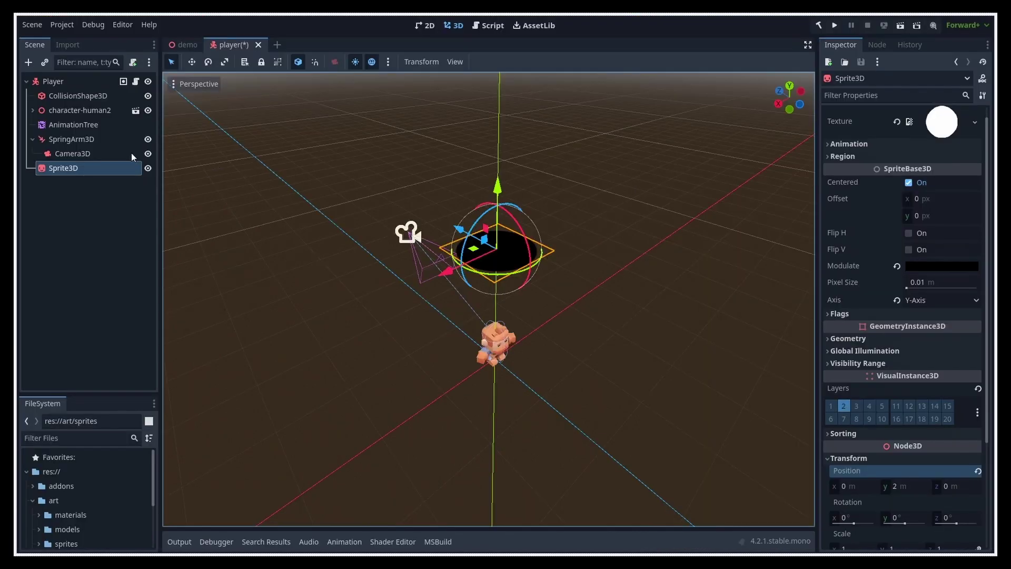
- Exclude layer 2 from the player Camera3D's cull mask and layer 1 from the MinimapCamera's cull mask in the demo scene
{"action": "left_click", "coordinate": [122, 151]}
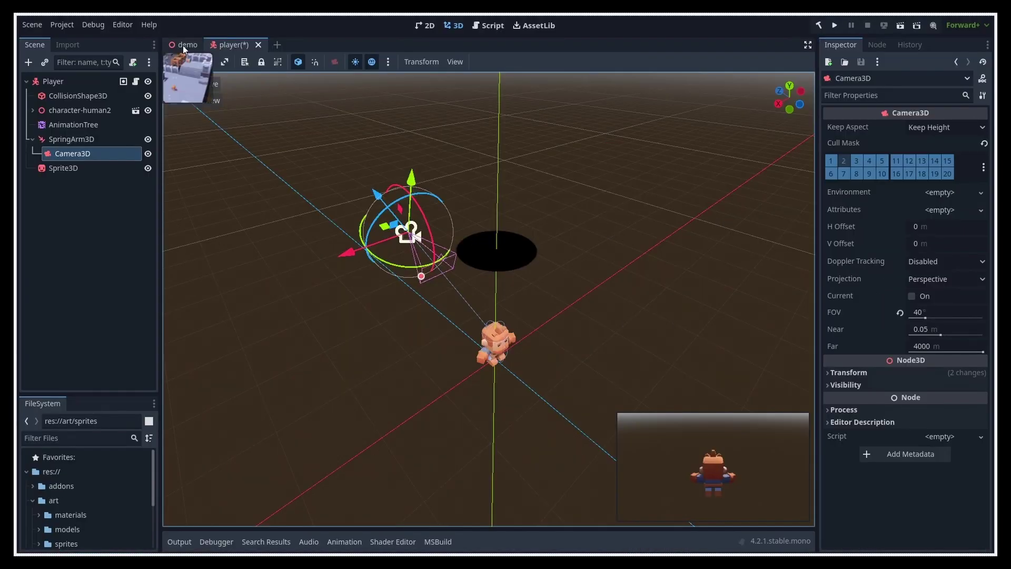
{"action": "left_click", "coordinate": [187, 44]}
{"action": "middle_click_drag", "start_coordinate": [303, 180], "coordinate": [385, 178], "text": "shift"}
{"action": "left_click", "coordinate": [454, 200]}
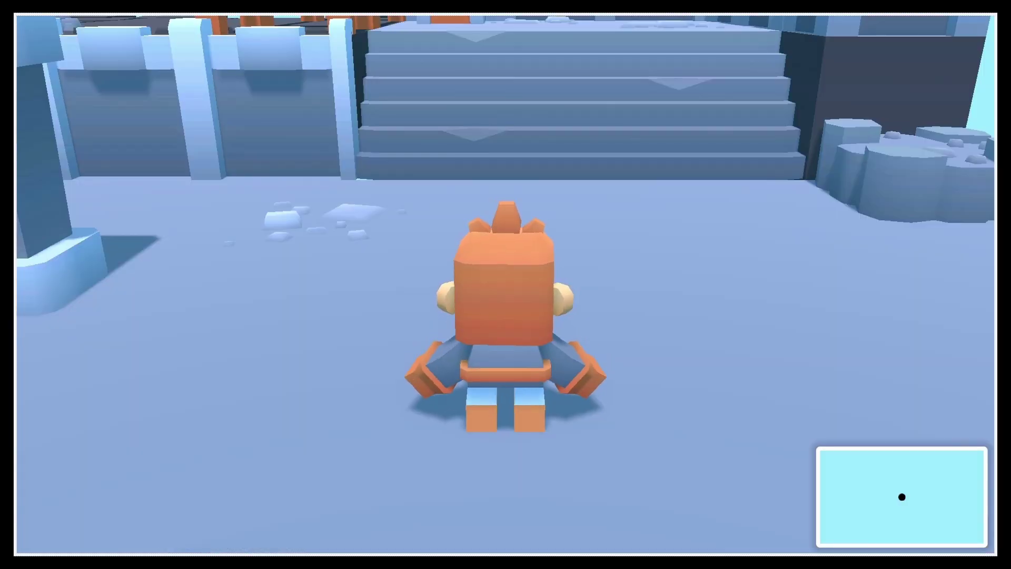
- Walk the player around the running game to check how its icon renders on the minimap
{"action": "key", "text": "w"}
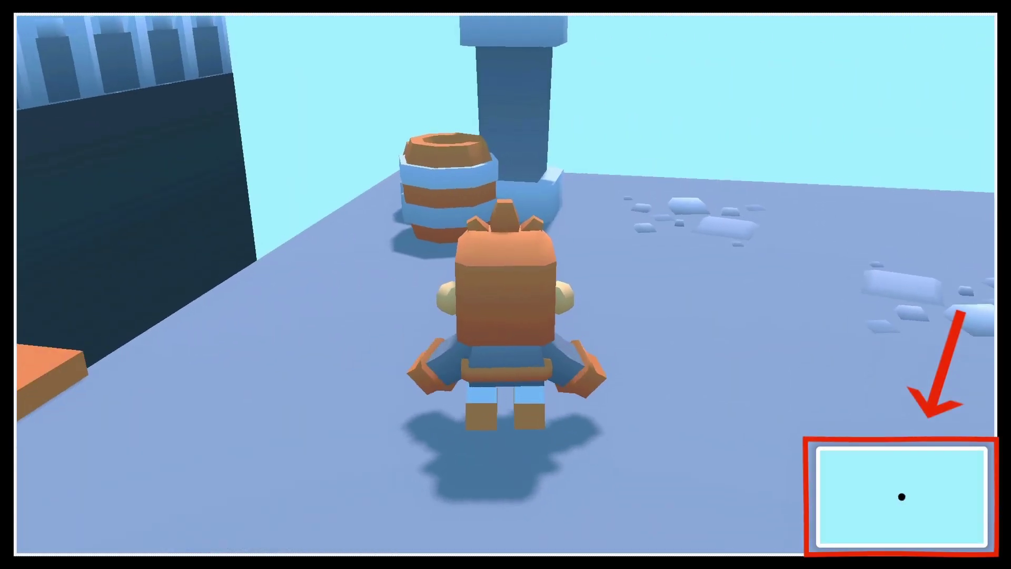
{"action": "key", "text": "w"}
{"action": "key", "text": "d"}
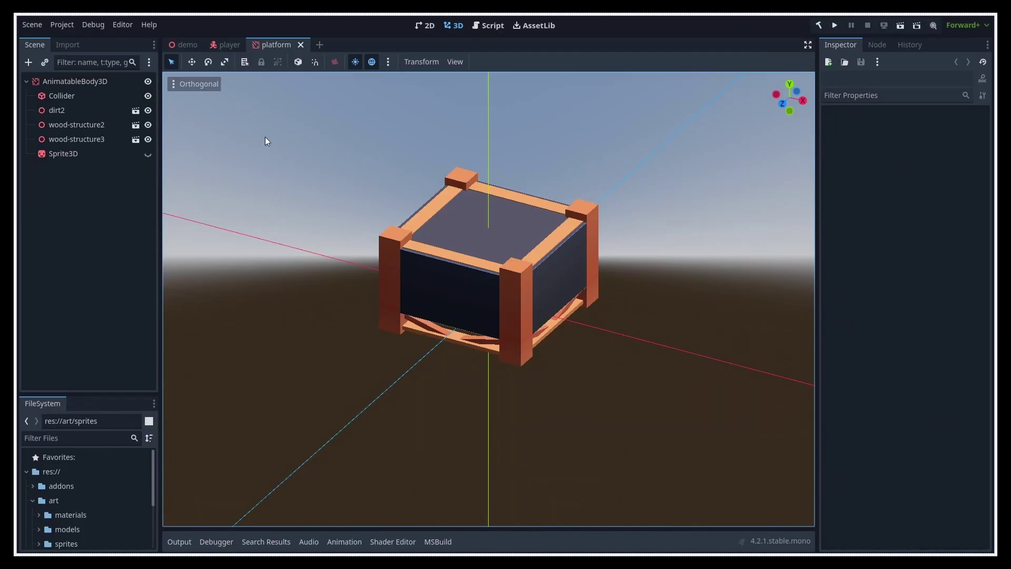
- Add a Sprite3D node under the AnimatableBody3D root of the platform scene
{"action": "left_click", "coordinate": [63, 153]}
{"action": "key", "text": "Delete"}
{"action": "left_click", "coordinate": [74, 81]}
{"action": "key", "text": "ctrl+a"}
{"action": "double_click", "coordinate": [372, 214]}
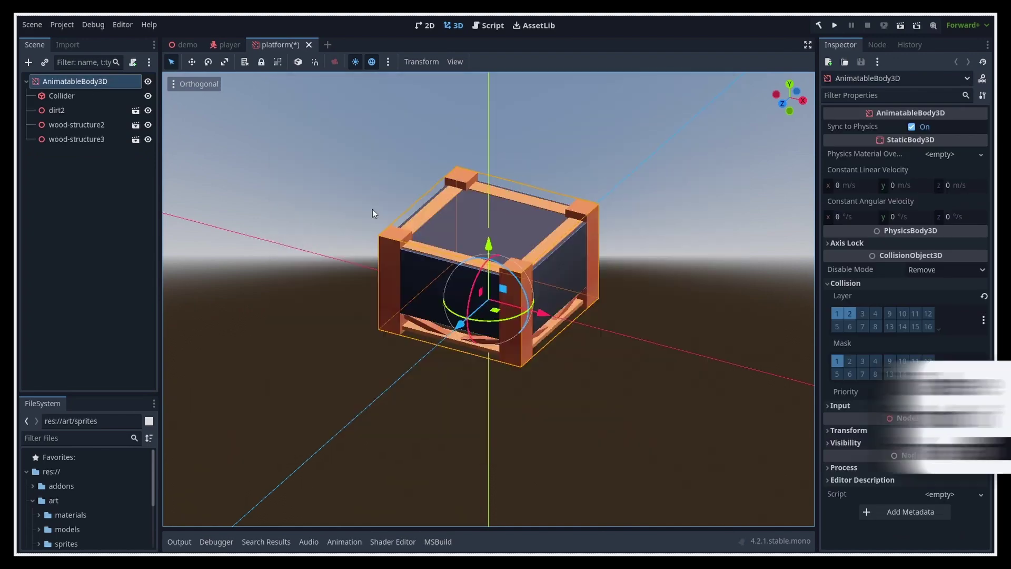
- Load the white square texture into the platform's Sprite3D and set its Y position to 2 m
{"action": "left_click", "coordinate": [940, 128]}
{"action": "left_click", "coordinate": [932, 447]}
{"action": "scroll", "coordinate": [691, 273], "scroll_direction": "down", "scroll_amount": 8}
{"action": "middle_click_drag", "start_coordinate": [690, 273], "coordinate": [639, 274]}
{"action": "left_click", "coordinate": [848, 457]}
{"action": "left_click", "coordinate": [902, 485]}
{"action": "type", "text": "1"}
{"action": "key", "text": "Return"}
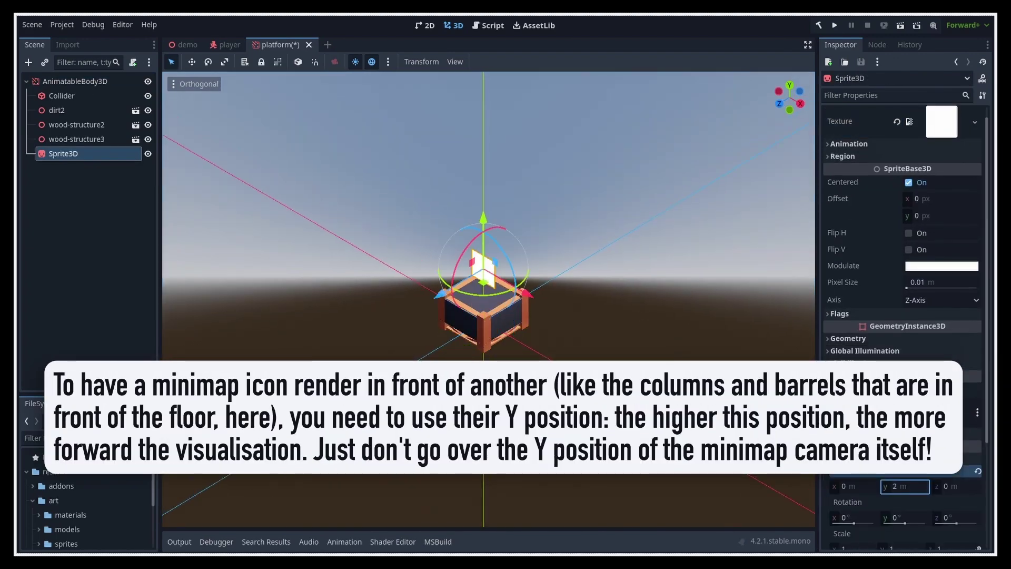
- Set the platform sprite's axis to Y-Axis and its modulate color to light blue (RGB 154, 188, 255)
{"action": "left_click", "coordinate": [940, 299]}
{"action": "left_click", "coordinate": [922, 331]}
{"action": "scroll", "coordinate": [921, 330], "scroll_direction": "down", "scroll_amount": 4}
{"action": "left_click", "coordinate": [933, 157]}
{"action": "left_click_drag", "start_coordinate": [946, 348], "coordinate": [919, 366]}
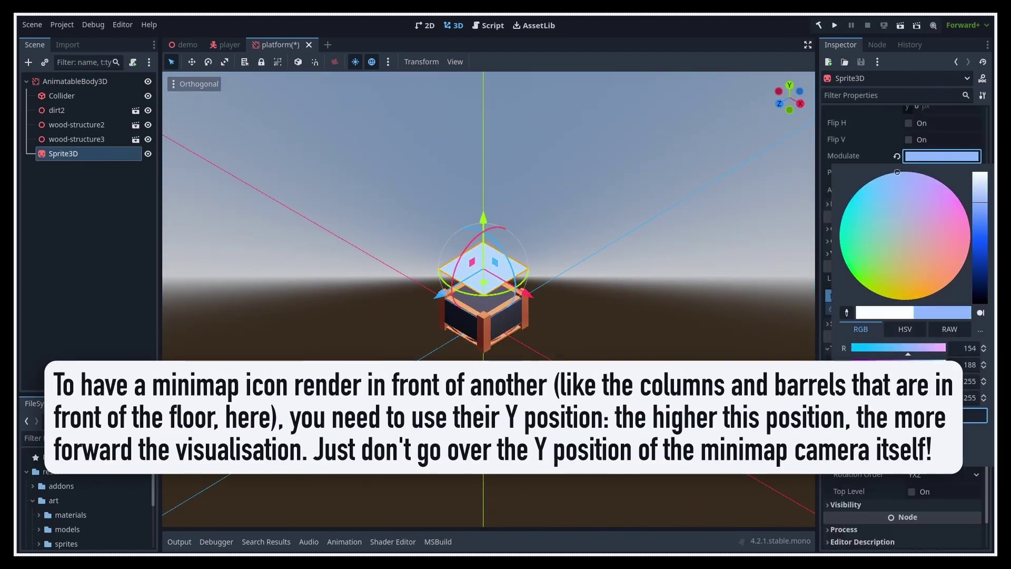
{"action": "left_click", "coordinate": [642, 248]}
{"action": "middle_click_drag", "start_coordinate": [642, 268], "coordinate": [643, 248]}
- In the player scene, place the triangular view-angle sprite at Z -1 m and rotate it -180° around Y
{"action": "left_click", "coordinate": [229, 45]}
{"action": "left_click", "coordinate": [107, 168]}
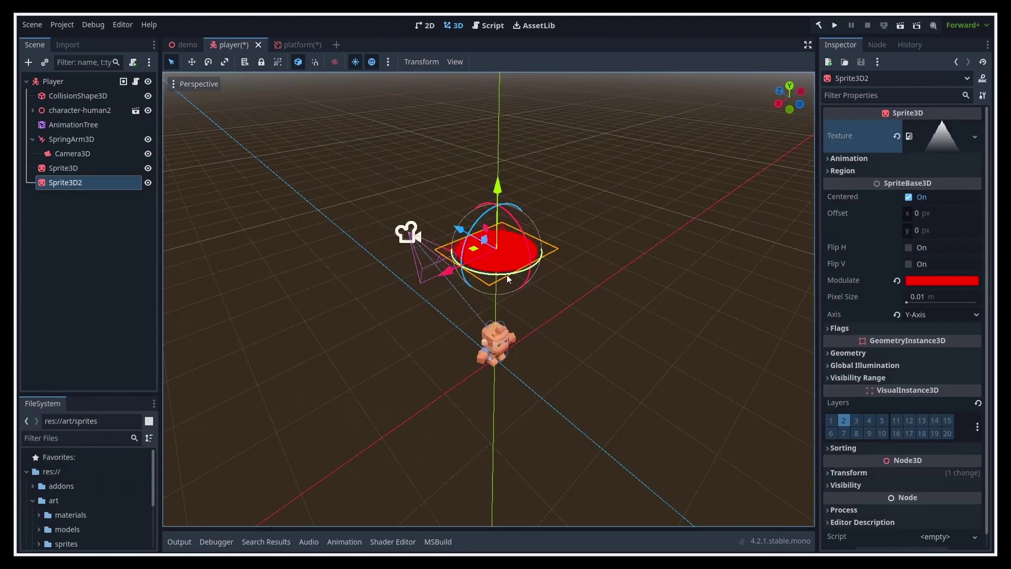
{"action": "left_click_drag", "start_coordinate": [507, 274], "coordinate": [583, 293]}
{"action": "scroll", "coordinate": [890, 453], "scroll_direction": "down", "scroll_amount": 1}
{"action": "left_click", "coordinate": [893, 460]}
{"action": "scroll", "coordinate": [885, 448], "scroll_direction": "down", "scroll_amount": 3}
- Scale the player's view-angle sprite to 1.5 and its circle sprite to 0.5
{"action": "left_click", "coordinate": [855, 406]}
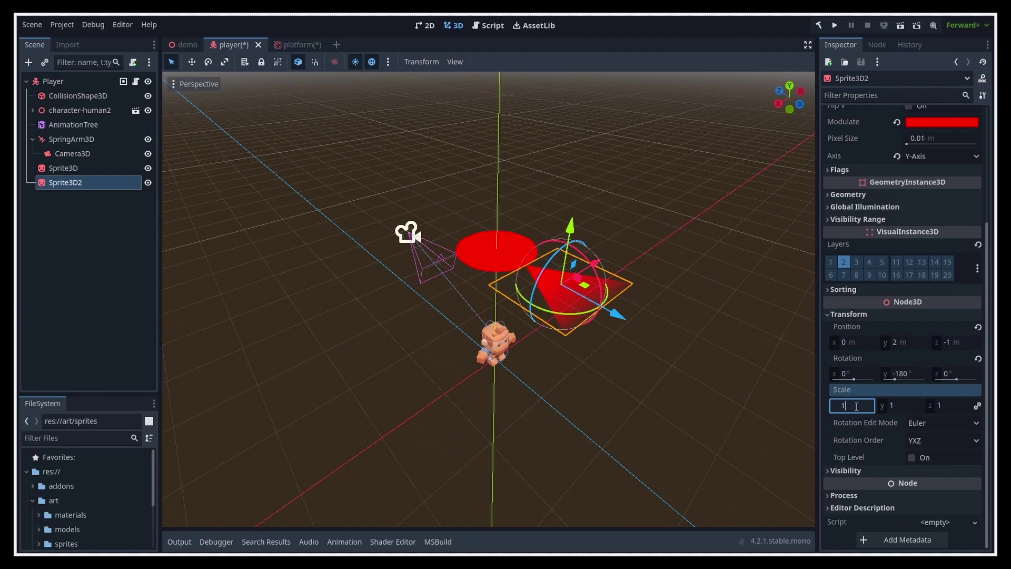
{"action": "type", "text": "1.5"}
{"action": "key", "text": "Return"}
{"action": "left_click", "coordinate": [496, 251]}
{"action": "scroll", "coordinate": [856, 388], "scroll_direction": "down", "scroll_amount": 3}
{"action": "left_click", "coordinate": [854, 406]}
{"action": "type", "text": "0.5"}
{"action": "key", "text": "Return"}
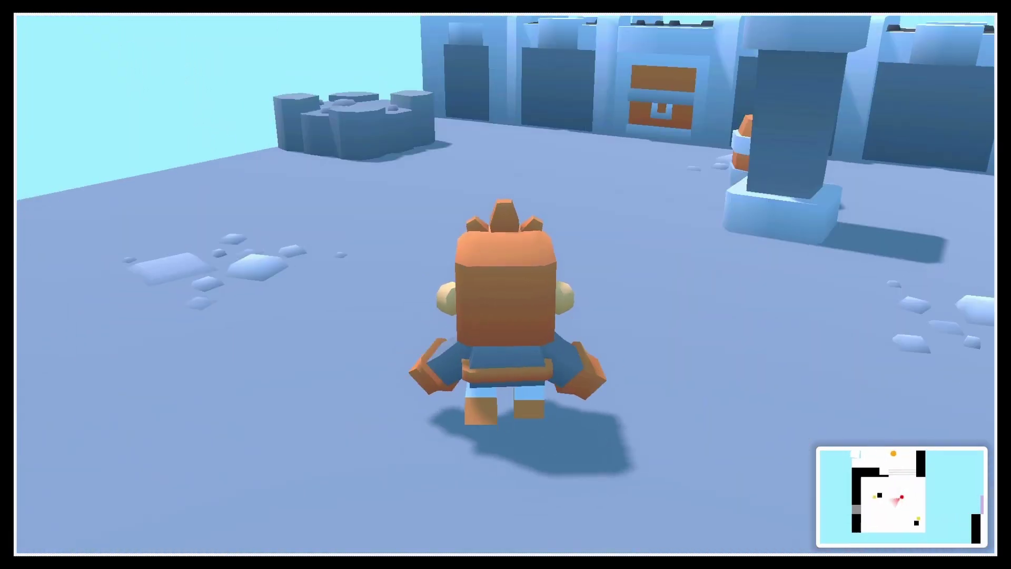
- Move the player across the floor, moving platform and islands in the running game to check the minimap icons and view direction
{"action": "key", "text": "w"}
{"action": "key", "text": "w"}
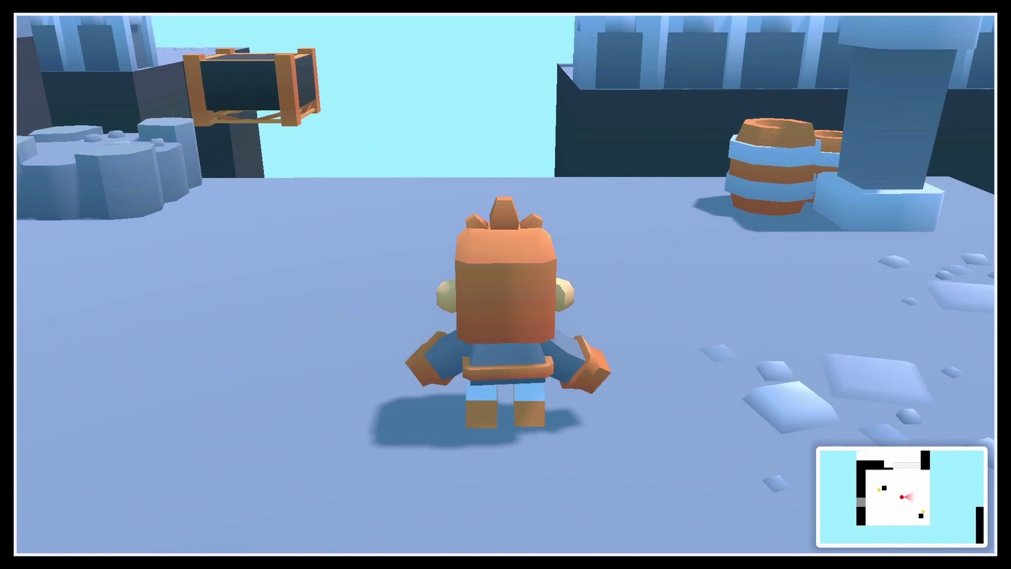
{"action": "key", "text": "w"}
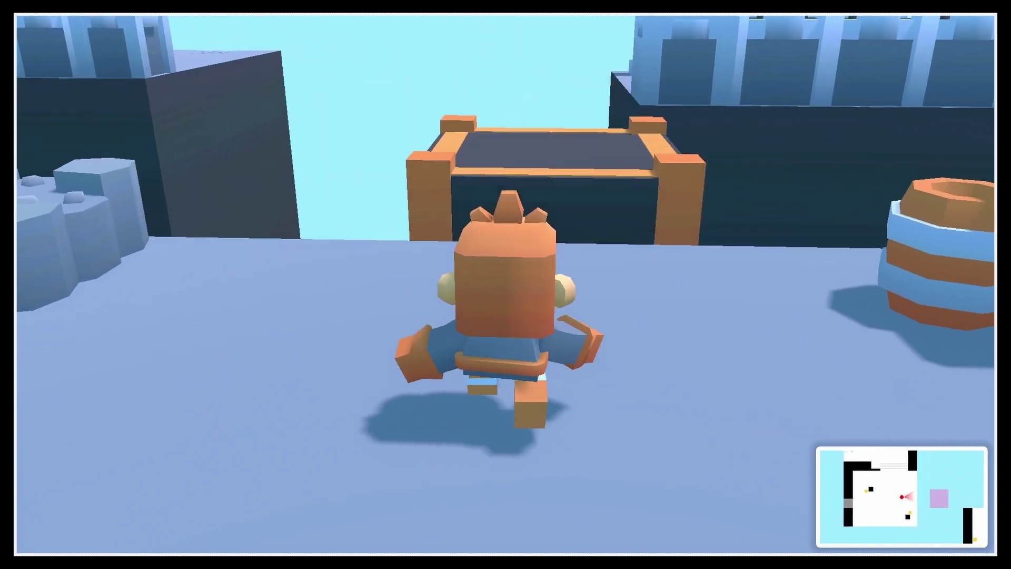
{"action": "key", "text": "Right"}
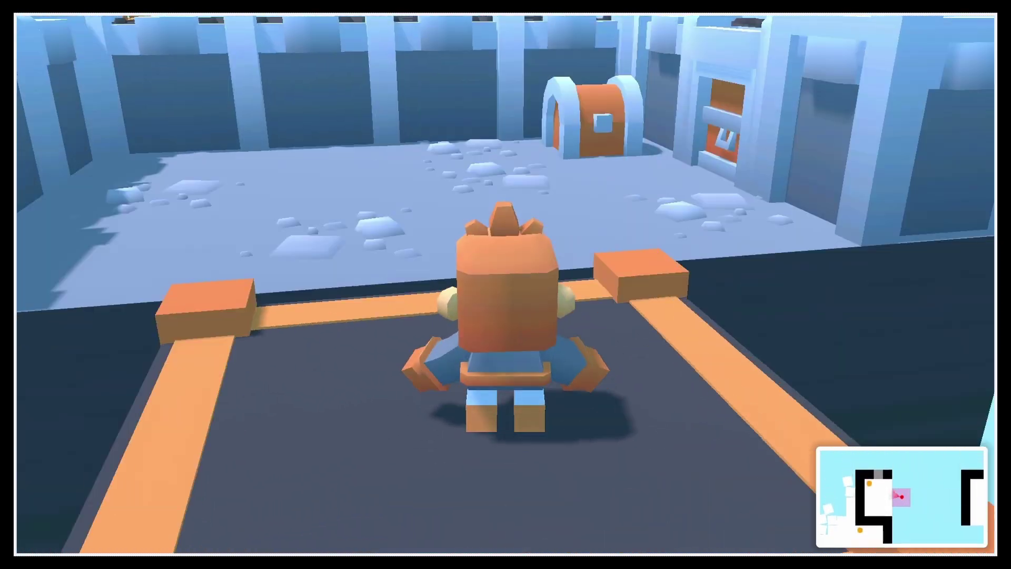
{"action": "key", "text": "Right"}
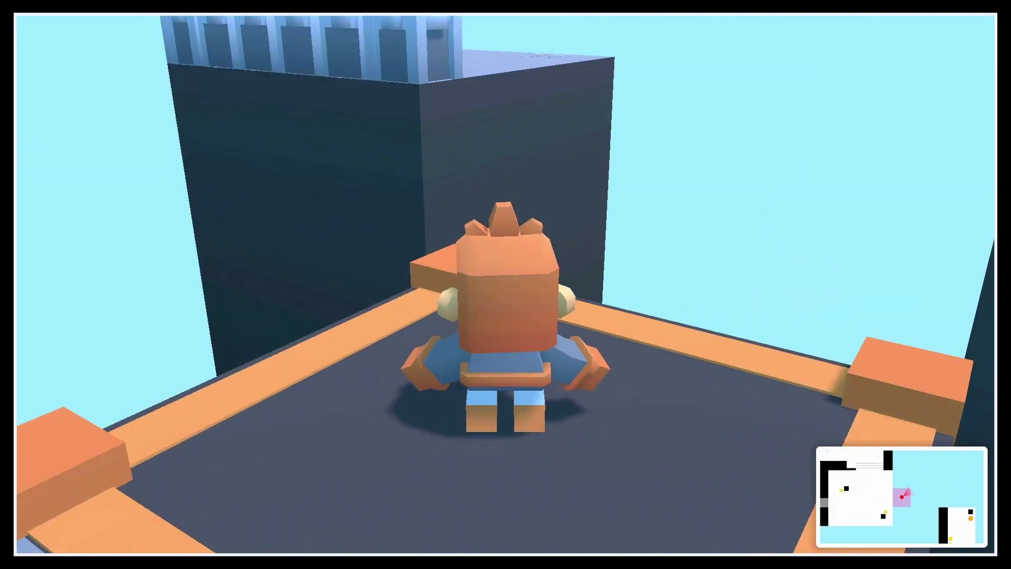
{"action": "key", "text": "Right"}
{"action": "key", "text": "w"}
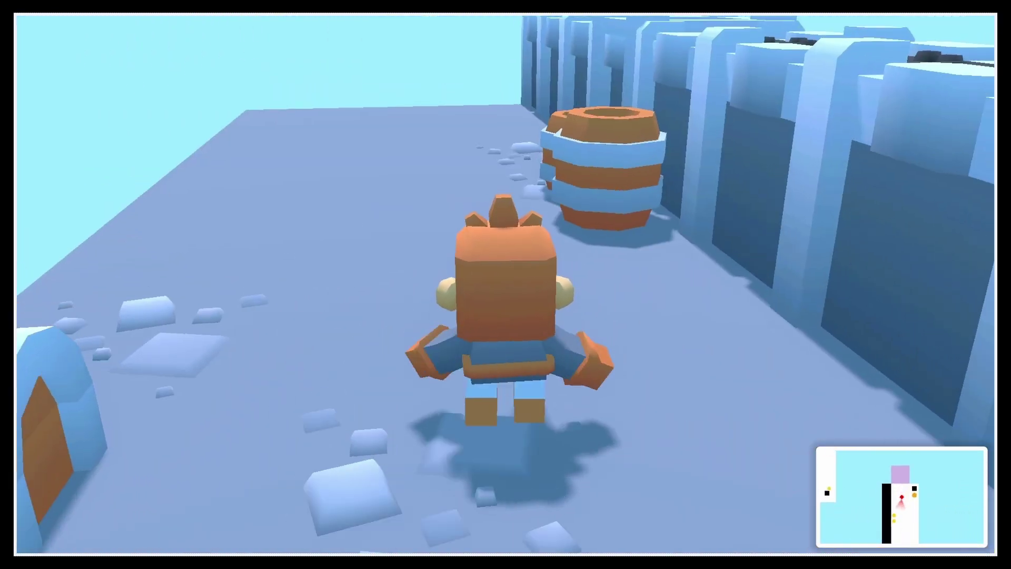
{"action": "key", "text": "Left"}
{"action": "key", "text": "w"}
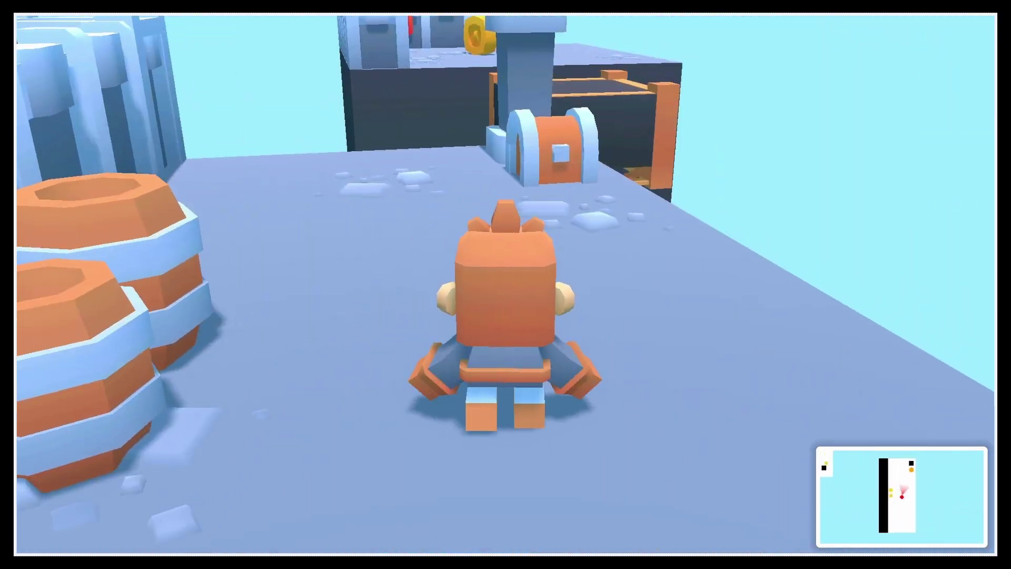
{"action": "key", "text": "Right"}
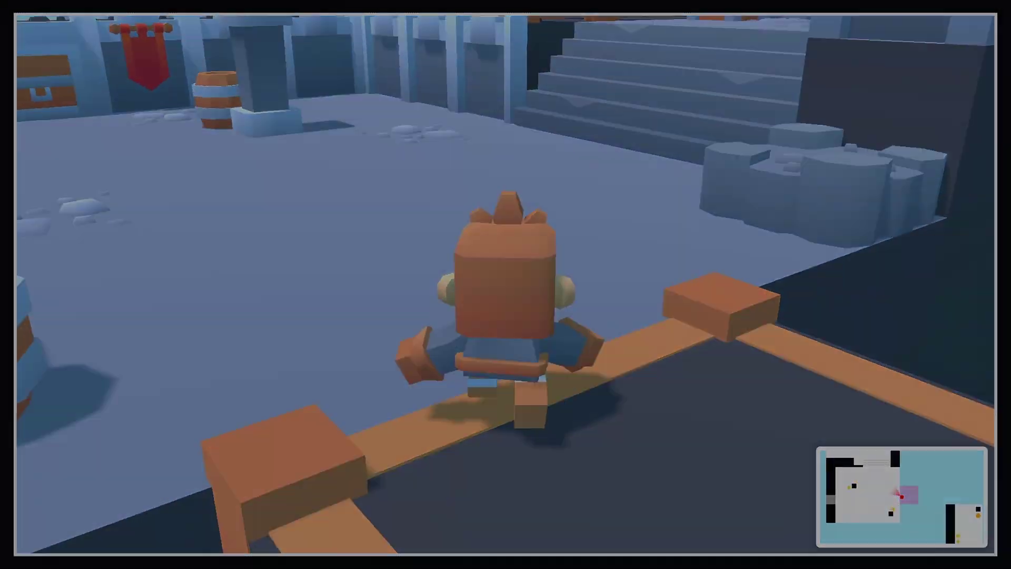